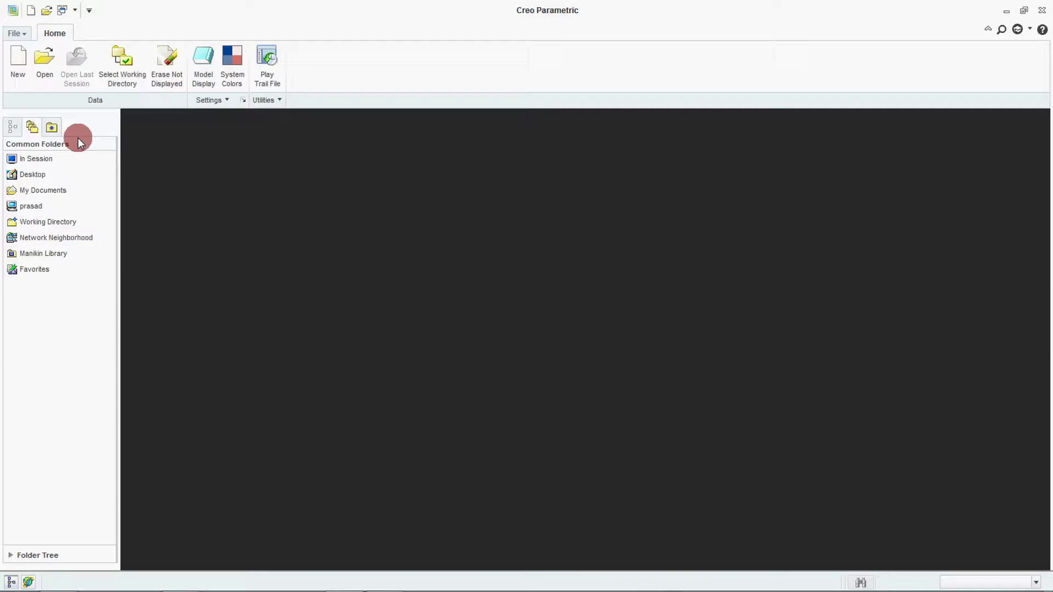
Set Desktop > Praprash as the working directory and open model_display_while_orintation.prt
left_click(123, 69)
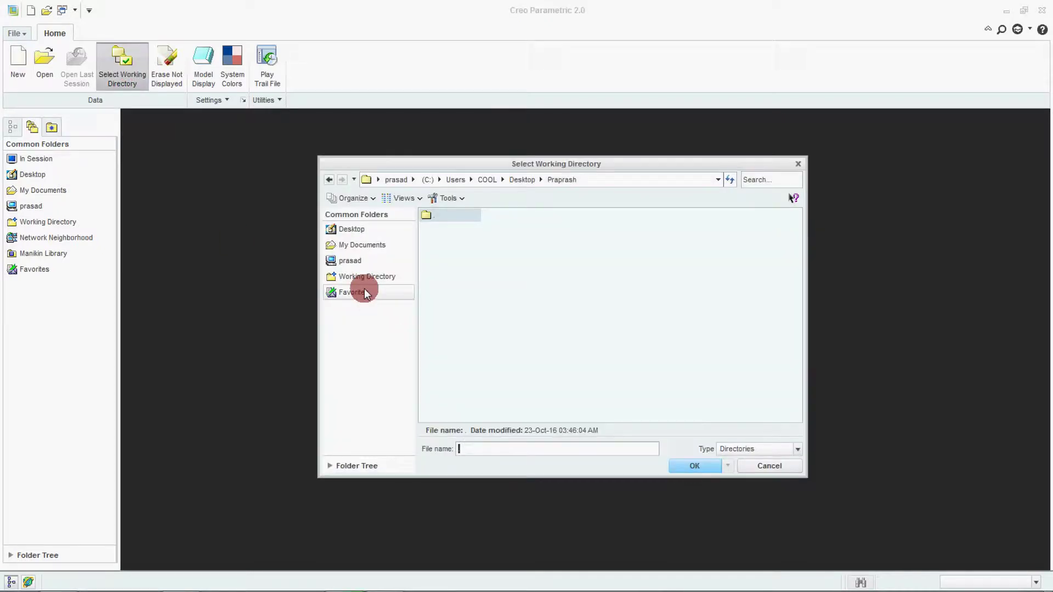
left_click(366, 294)
double_click(453, 243)
left_click(694, 465)
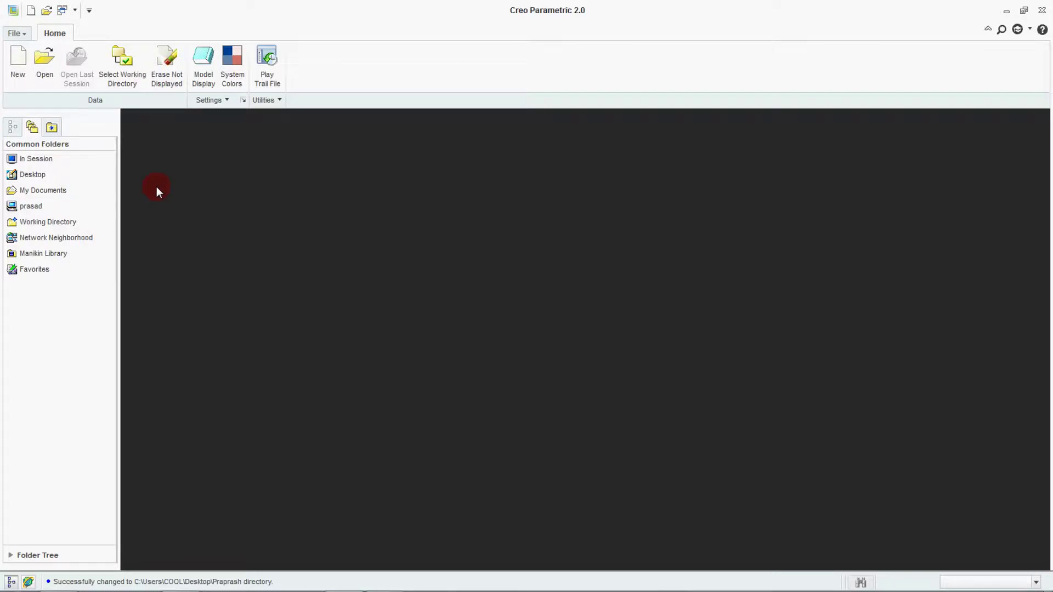
left_click(45, 60)
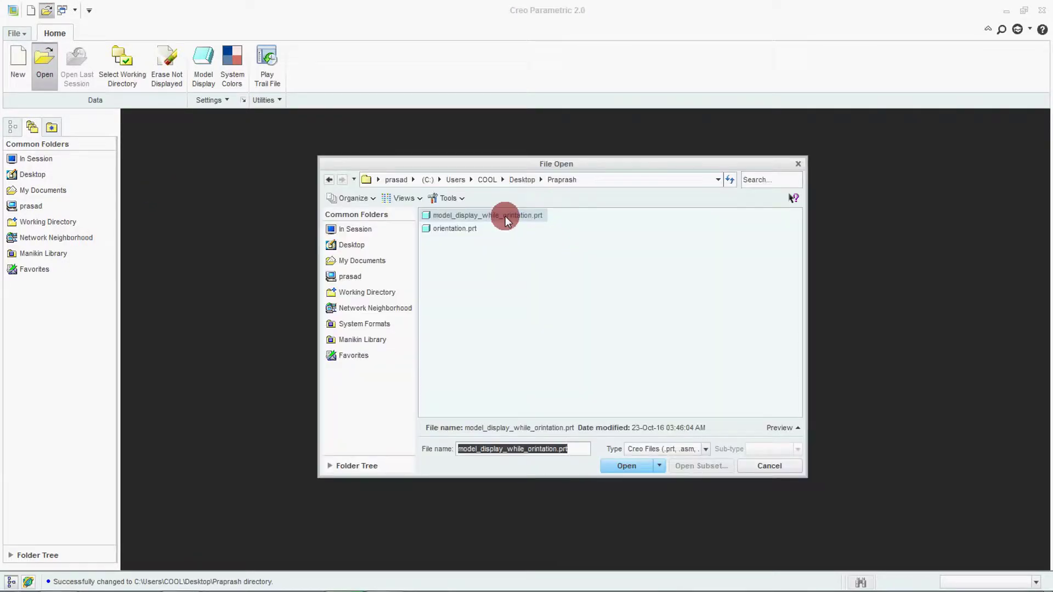
double_click(505, 216)
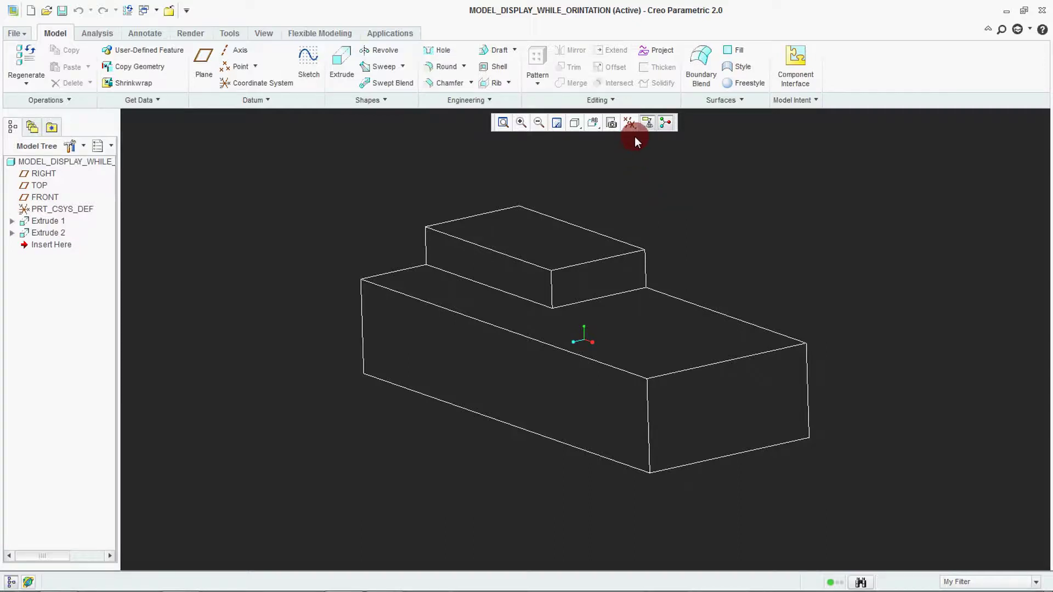
Show all datum types with Select All in the Datum Display Filters and spin the part
left_click(629, 123)
left_click(631, 123)
left_click(630, 144)
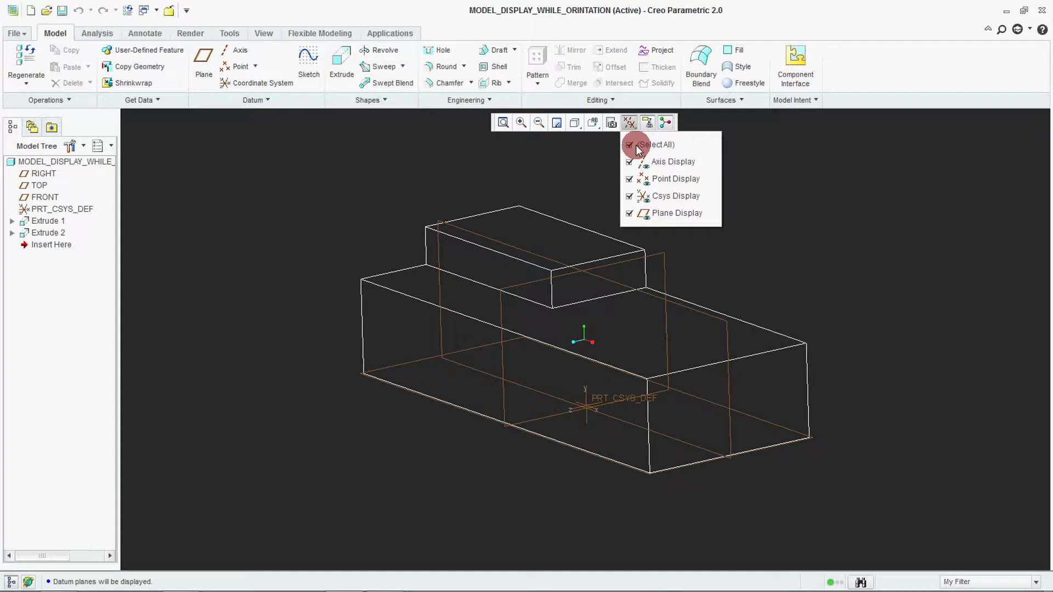
mouse_move(447, 290)
middle_mouse_down()
mouse_move(459, 294)
mouse_move(413, 256)
mouse_move(419, 236)
mouse_move(488, 298)
mouse_move(501, 263)
mouse_move(437, 270)
mouse_move(467, 273)
mouse_move(446, 254)
mouse_move(437, 261)
mouse_move(462, 264)
mouse_move(463, 277)
mouse_move(451, 261)
mouse_move(449, 277)
mouse_move(483, 315)
mouse_move(500, 322)
mouse_move(482, 310)
mouse_move(496, 317)
mouse_move(501, 301)
mouse_move(488, 296)
mouse_move(501, 304)
middle_mouse_up()
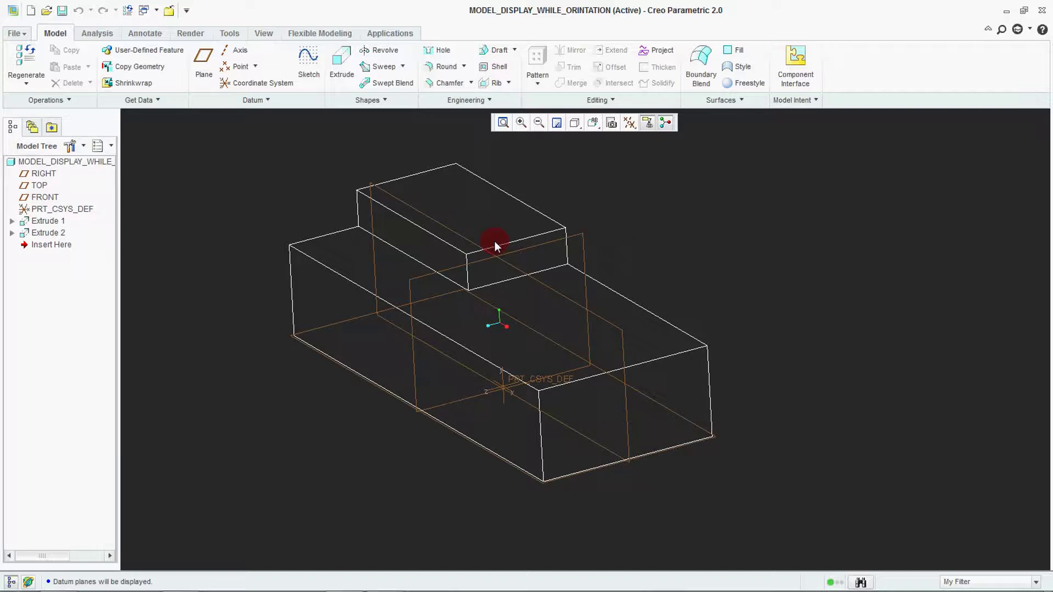
Clear Select All to hide the datums and spin the part to a new orientation
left_click(647, 122)
left_click(634, 141)
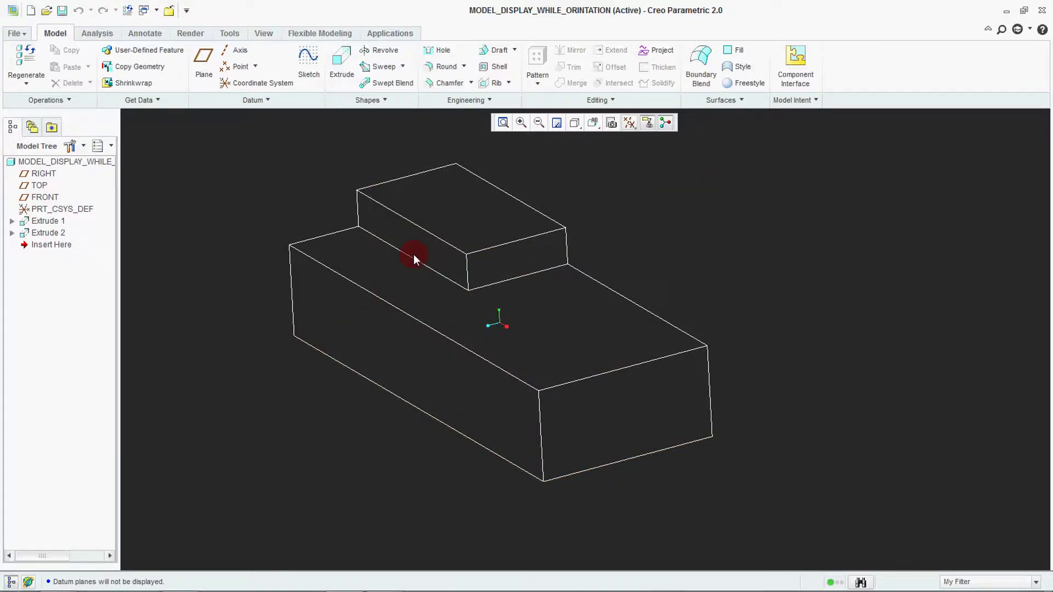
mouse_move(241, 249)
middle_mouse_down()
mouse_move(576, 324)
mouse_move(521, 324)
mouse_move(580, 328)
mouse_move(565, 327)
mouse_move(638, 235)
middle_mouse_up()
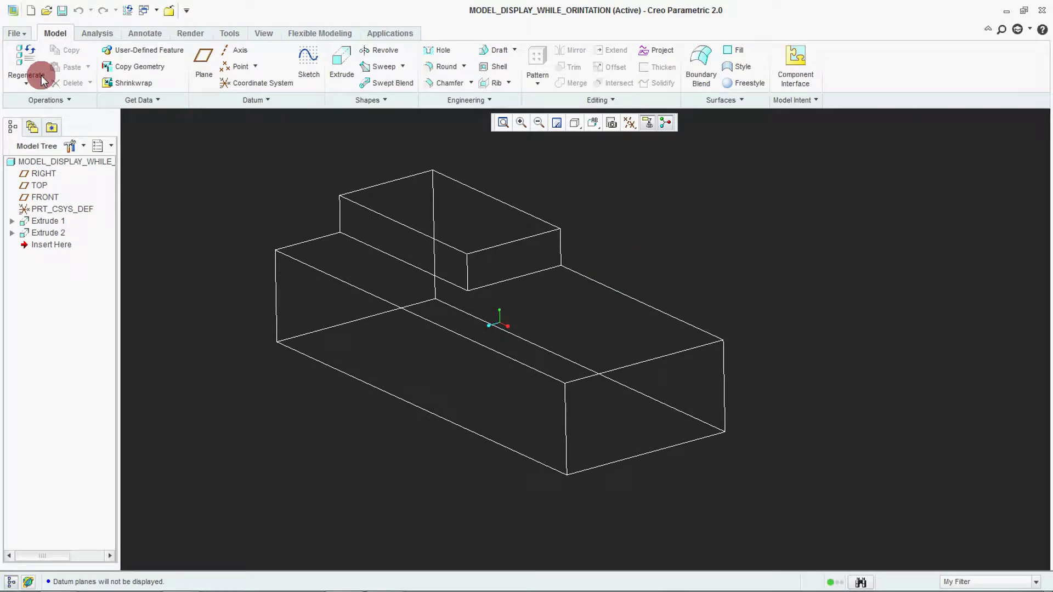
Enable Show the orientation center in Model Display options without saving a config file, then spin the part
left_click(22, 36)
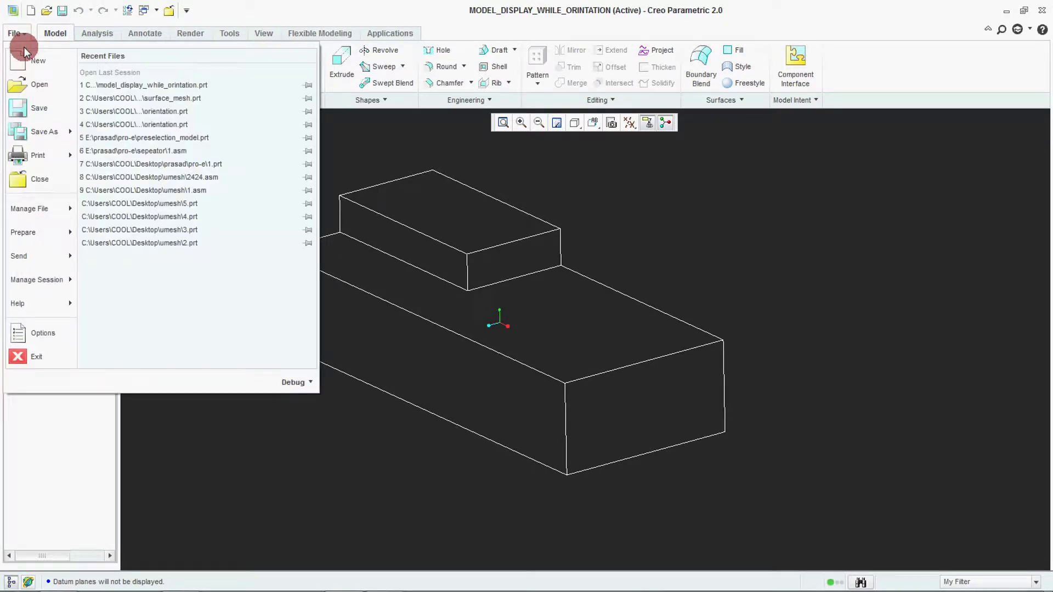
left_click(47, 325)
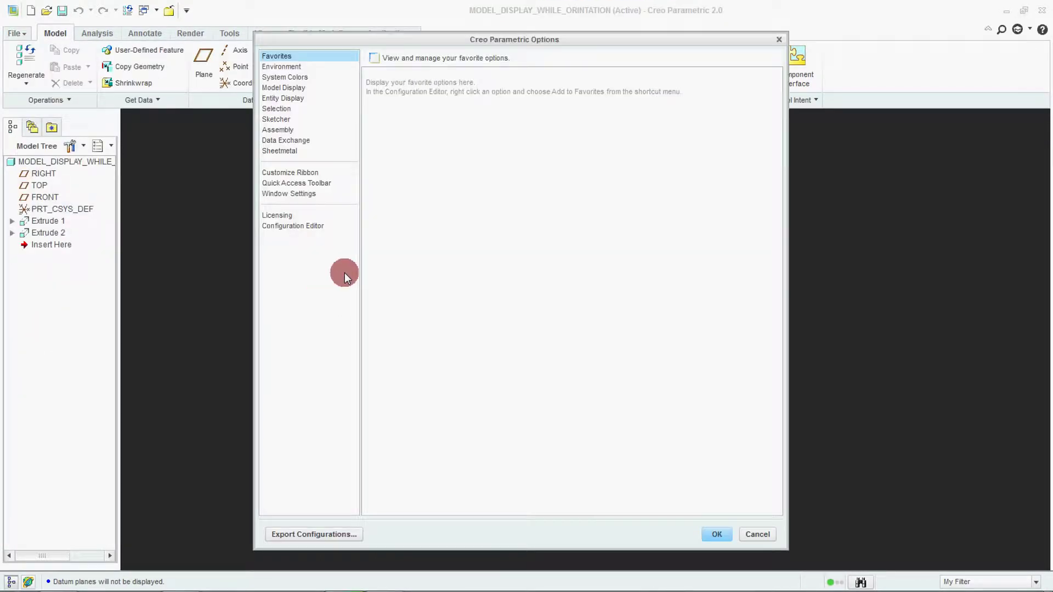
left_click(286, 88)
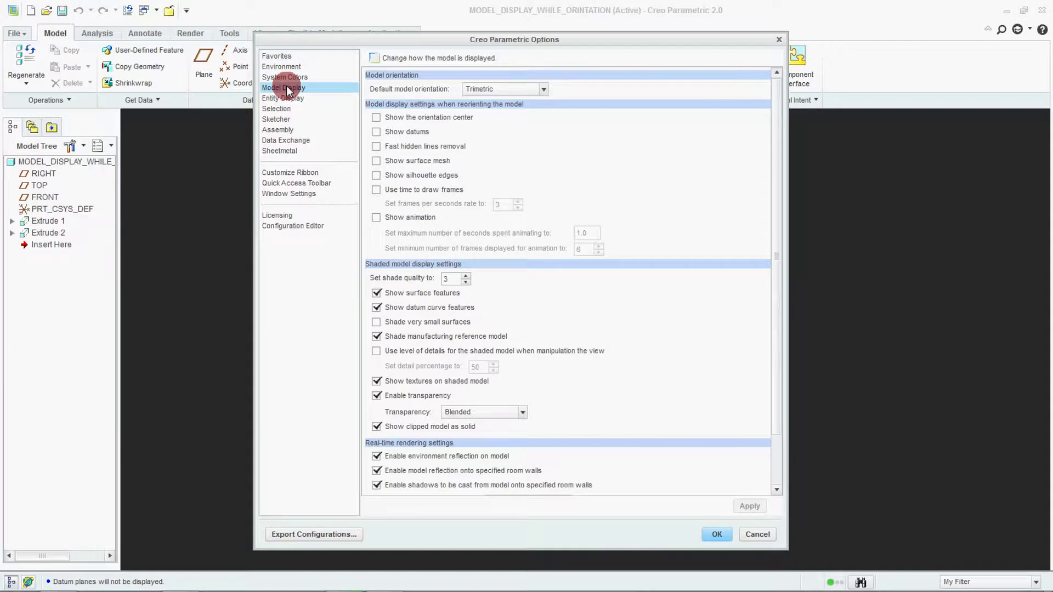
left_click(398, 125)
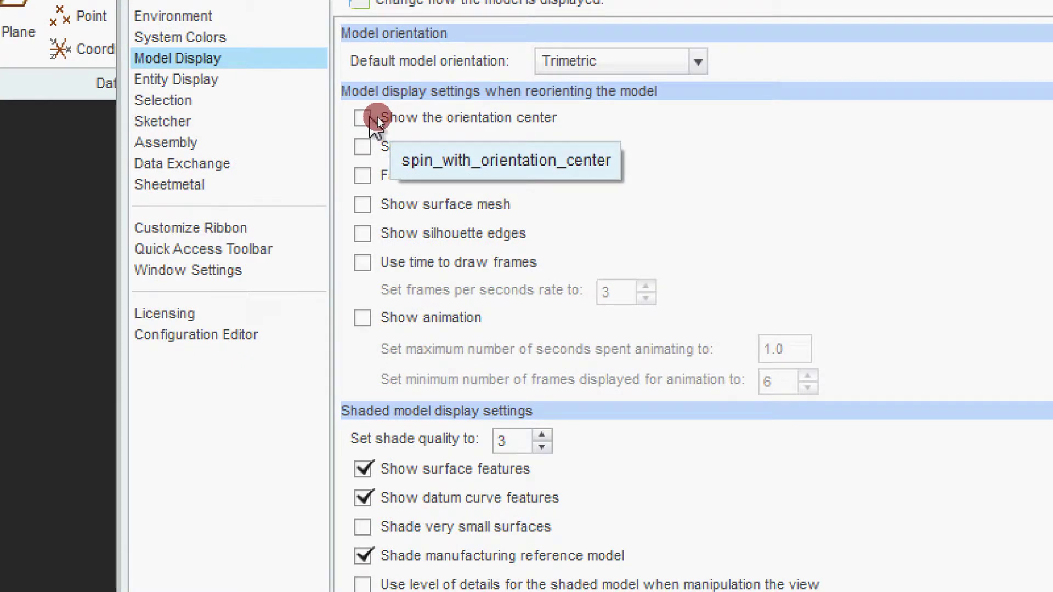
left_click(375, 117)
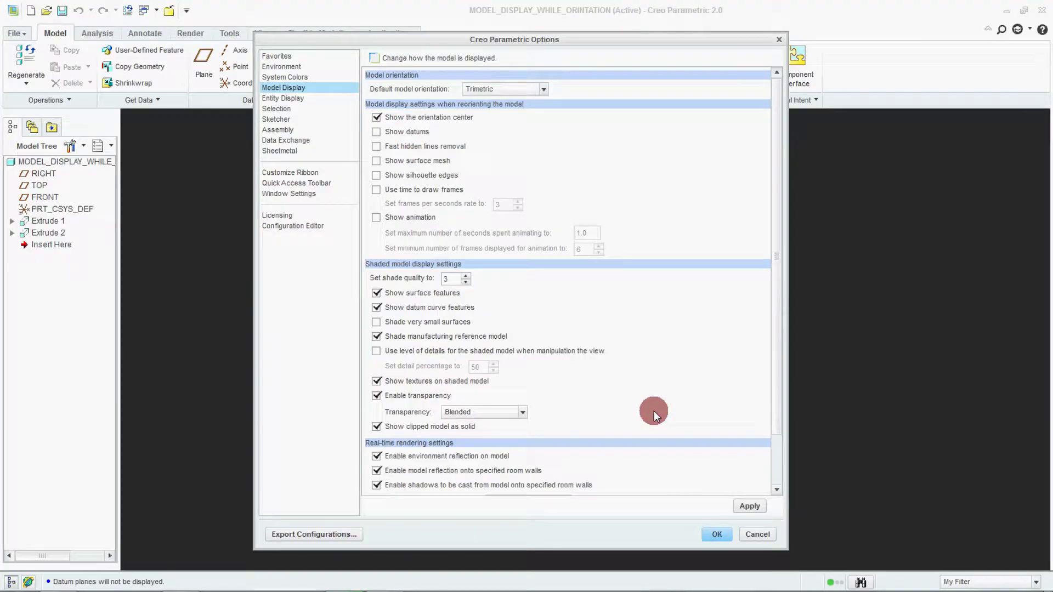
left_click(717, 533)
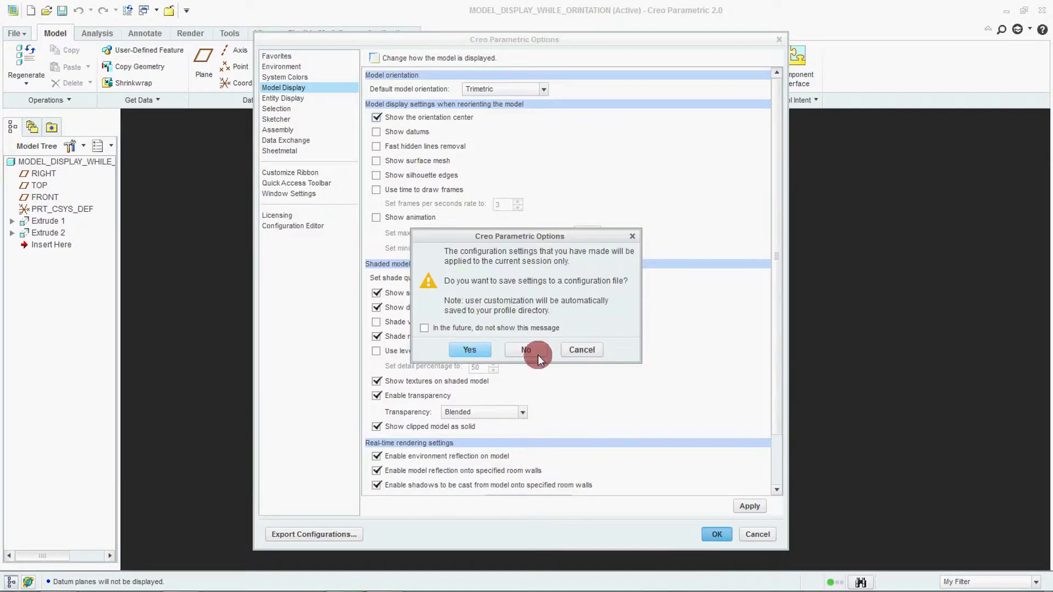
left_click(531, 351)
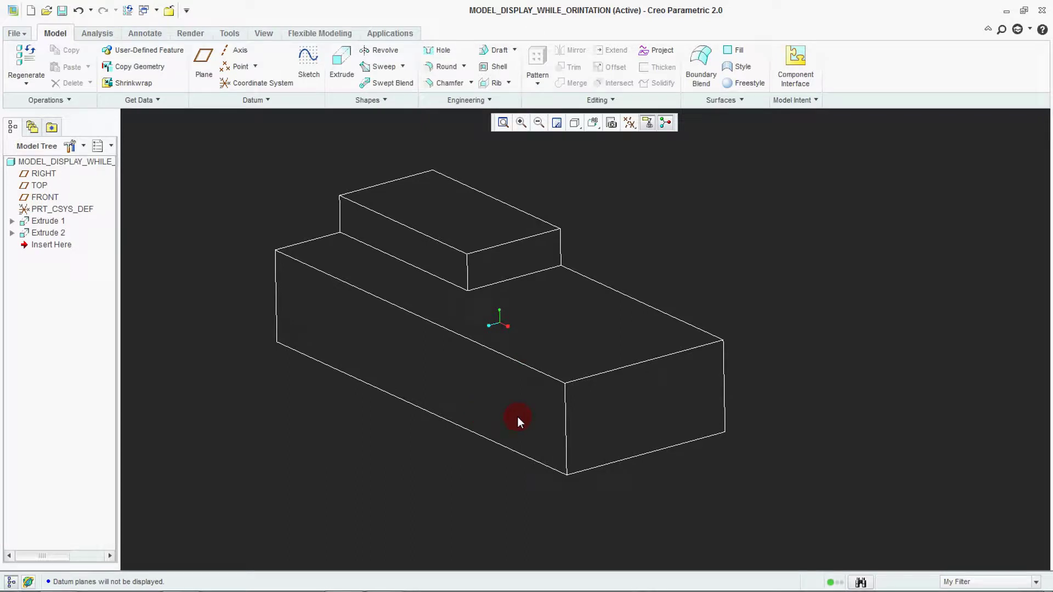
mouse_move(486, 313)
middle_mouse_down()
mouse_move(477, 306)
mouse_move(493, 314)
middle_mouse_up()
left_click(629, 123)
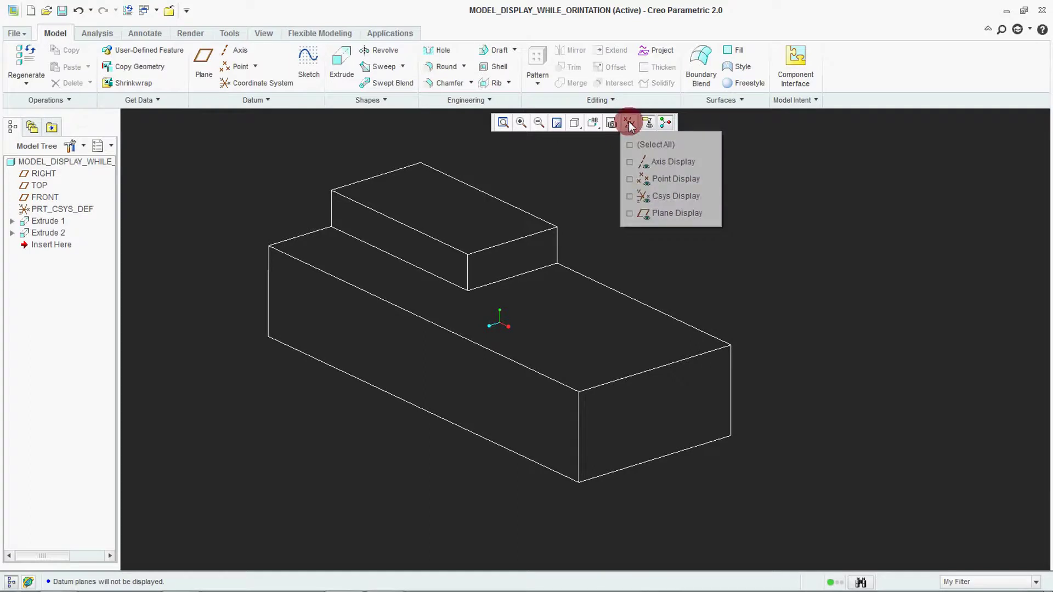
Turn on Plane Display, enable Show datums during reorientation for this session, and spin the part
left_click(631, 212)
mouse_move(630, 244)
middle_mouse_down()
mouse_move(602, 278)
mouse_move(578, 274)
mouse_move(602, 278)
mouse_move(587, 279)
mouse_move(558, 315)
mouse_move(635, 254)
middle_mouse_up()
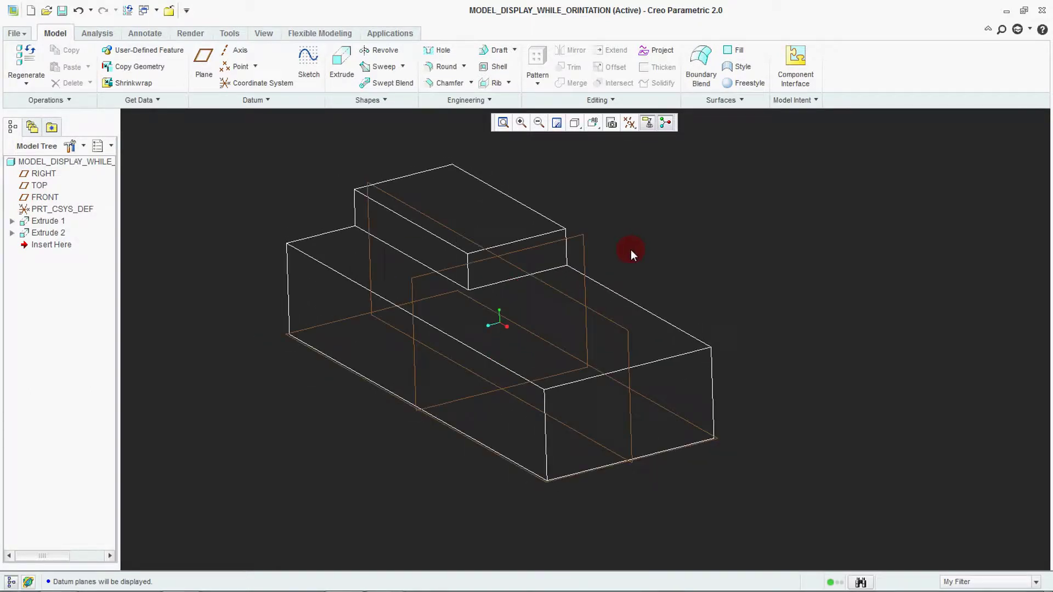
left_click(18, 38)
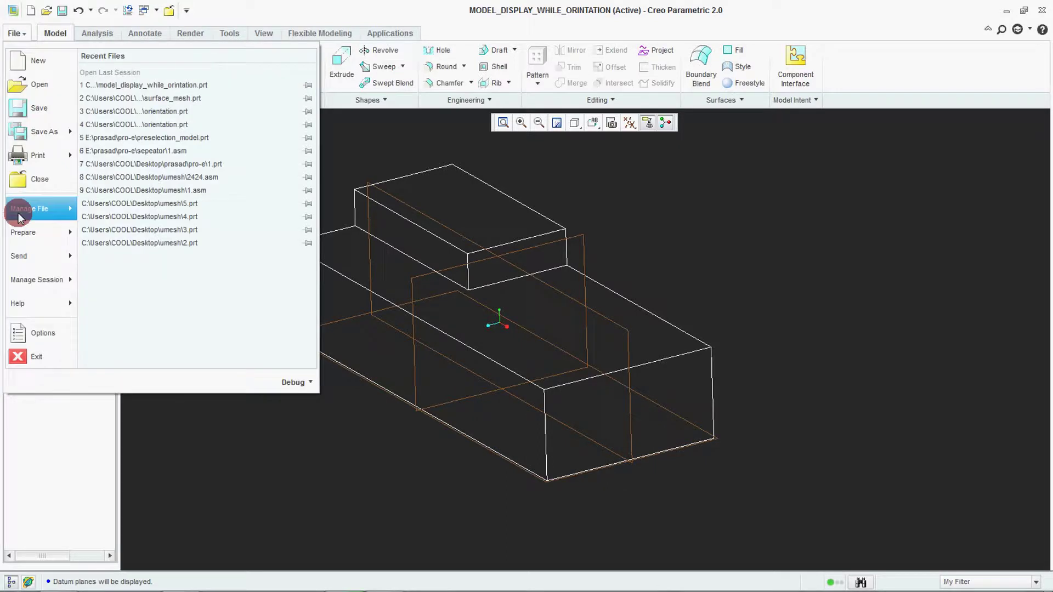
left_click(28, 324)
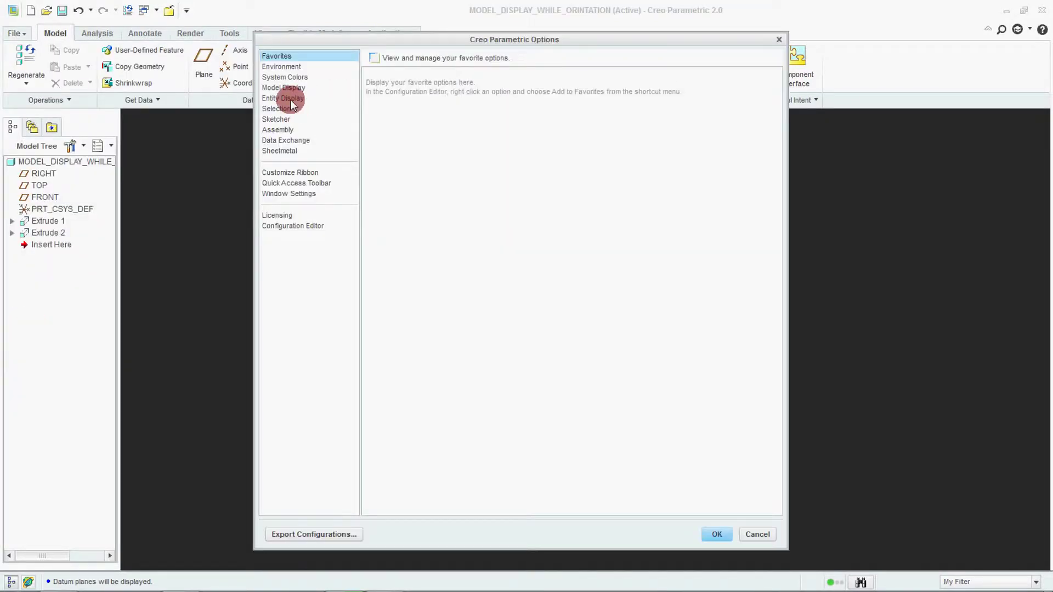
left_click(285, 89)
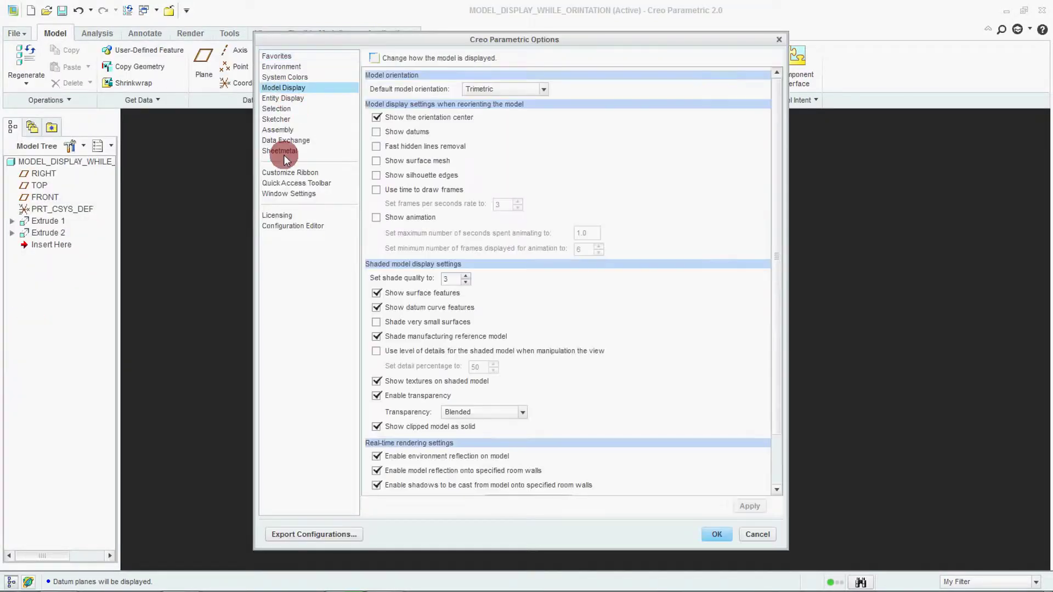
left_click(399, 133)
left_click(713, 532)
left_click(527, 350)
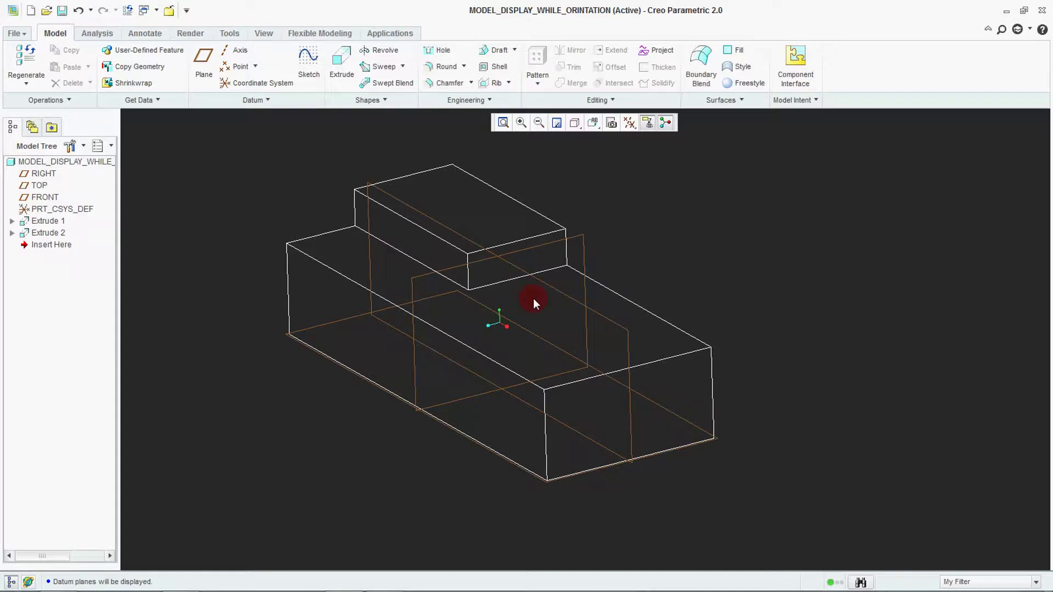
middle_click_drag(533, 289, 212, 180)
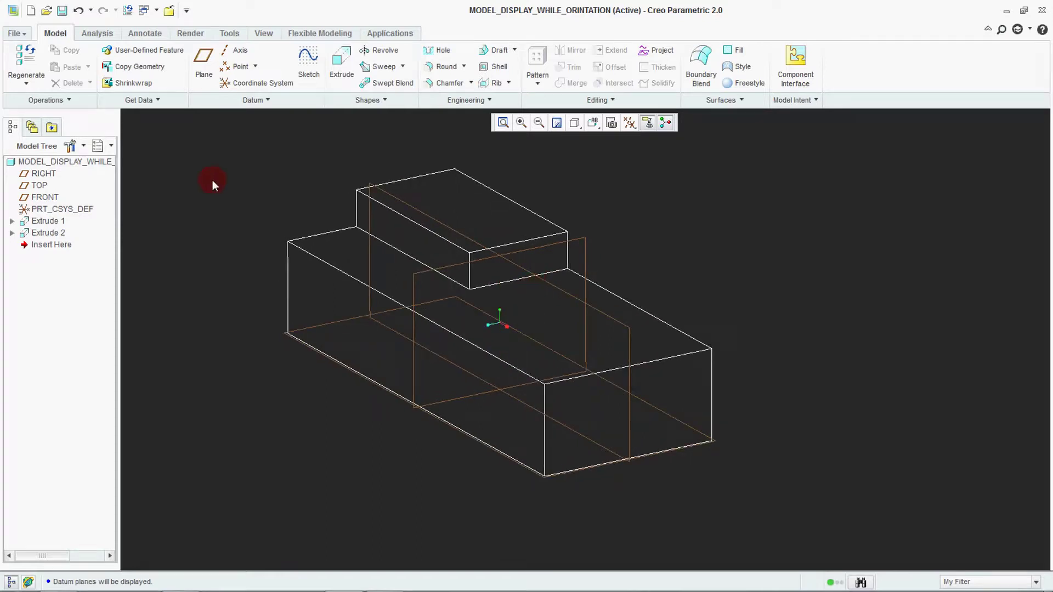
Reopen the Model Display options, close them without saving a config file, and spin the part
left_click(24, 34)
left_click(34, 335)
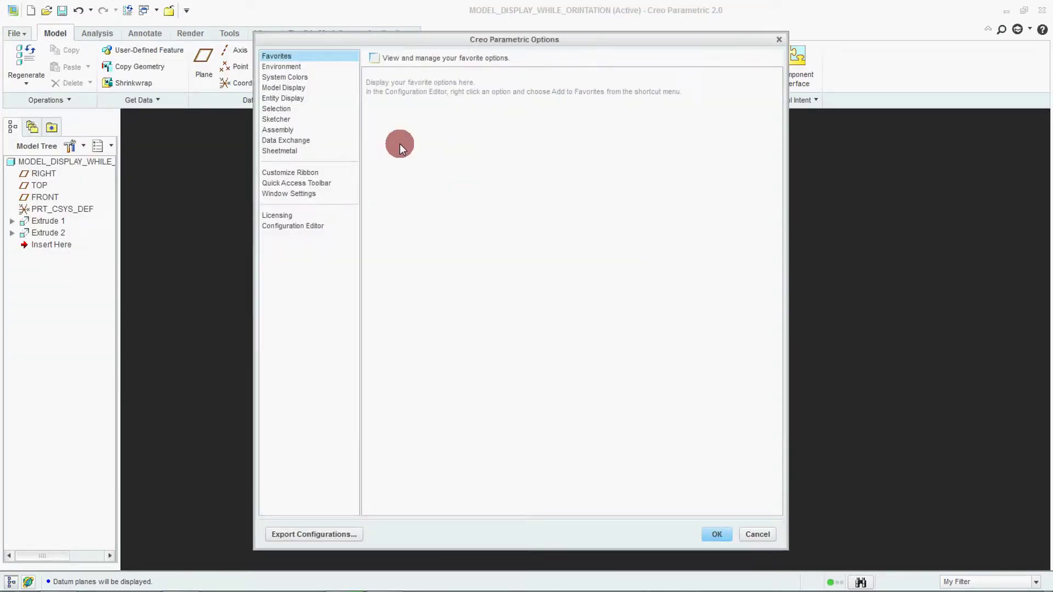
left_click(287, 91)
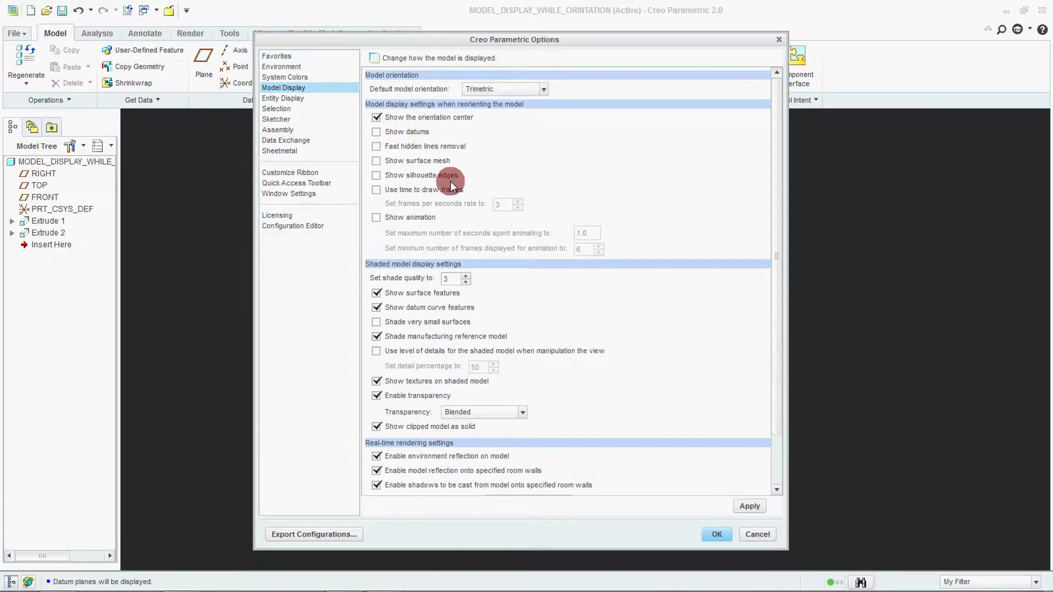
left_click(724, 534)
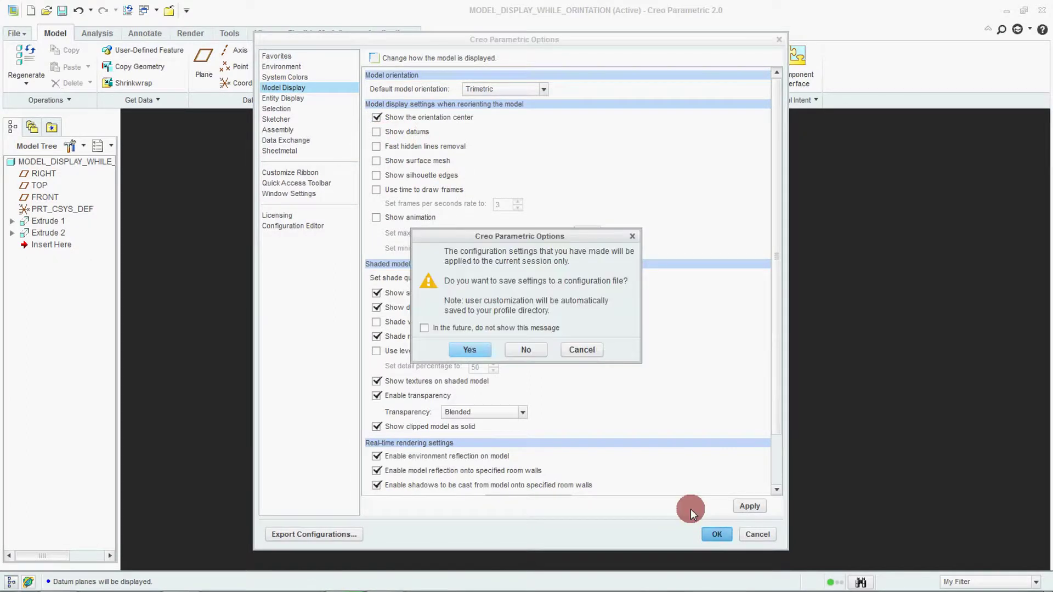
left_click(522, 350)
mouse_move(528, 296)
middle_mouse_down()
mouse_move(500, 291)
mouse_move(522, 297)
middle_mouse_up()
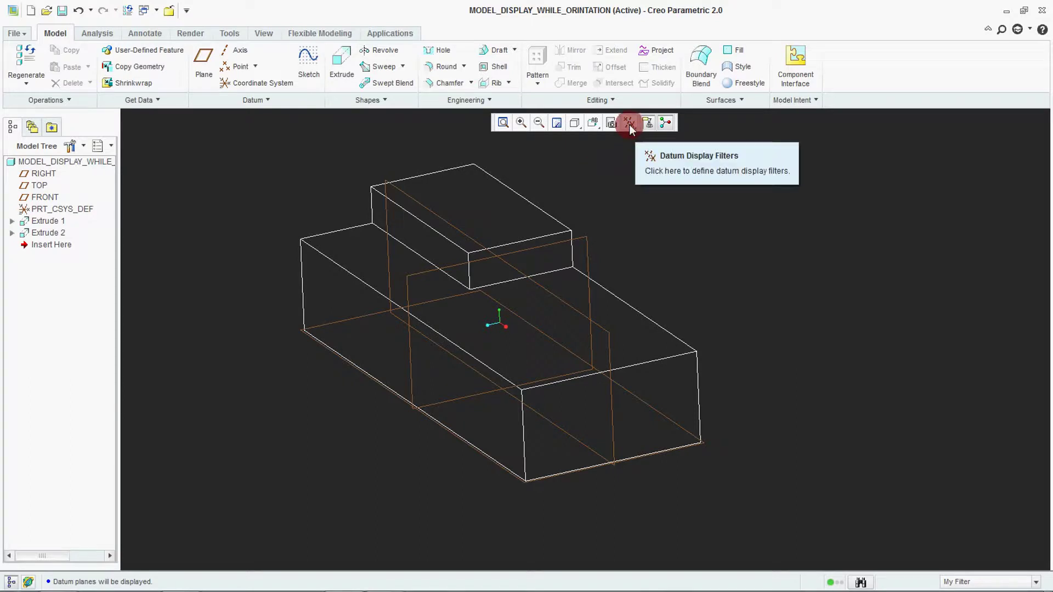
Turn off Plane Display, spin the part, then restore the default orientation with Ctrl+D
left_click(25, 34)
left_click(630, 122)
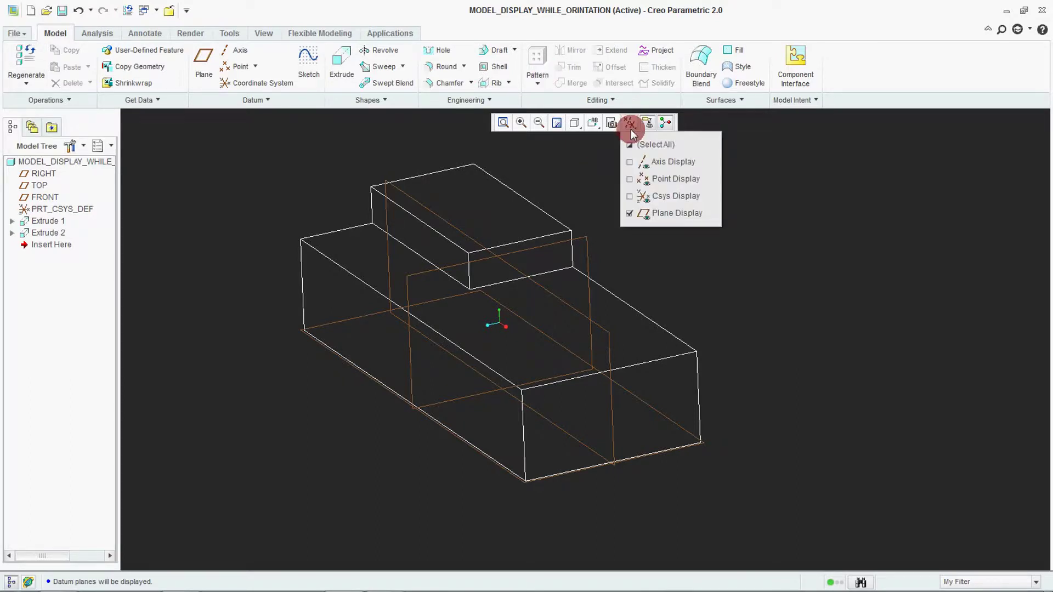
left_click(642, 213)
left_click(666, 264)
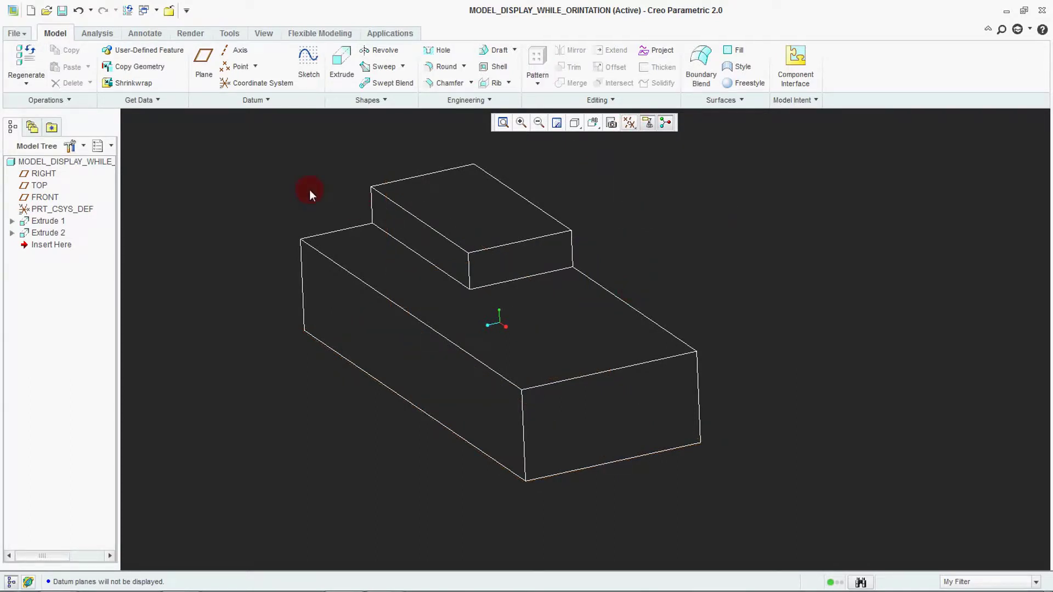
mouse_move(482, 374)
middle_mouse_down()
mouse_move(456, 311)
mouse_move(484, 298)
mouse_move(474, 302)
mouse_move(474, 286)
mouse_move(480, 305)
middle_mouse_up()
key("ctrl+d")
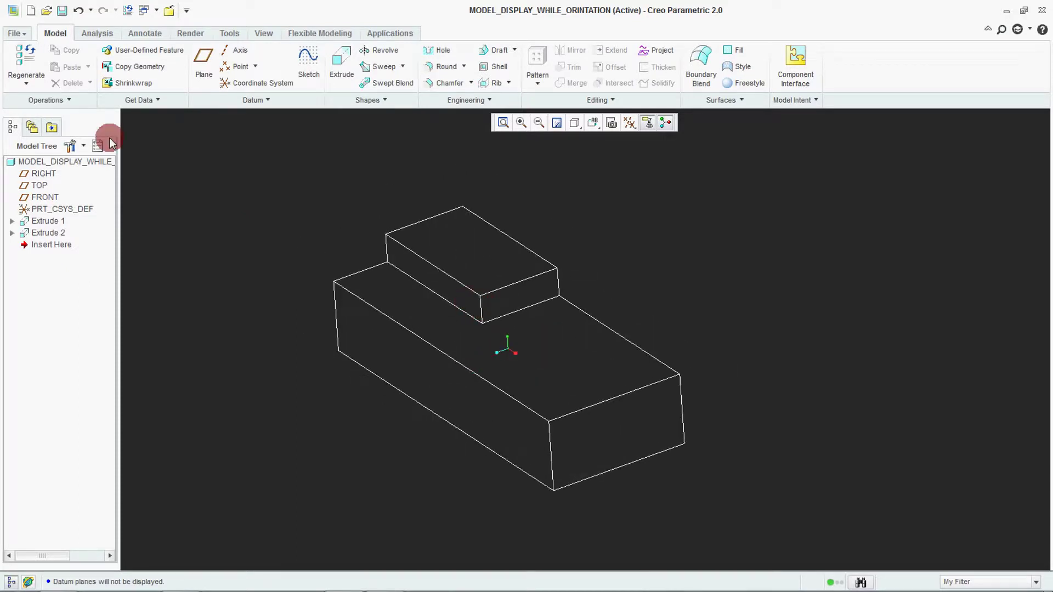
Uncheck Show the orientation center in Model Display options, then spin and zoom the part to check
left_click(21, 37)
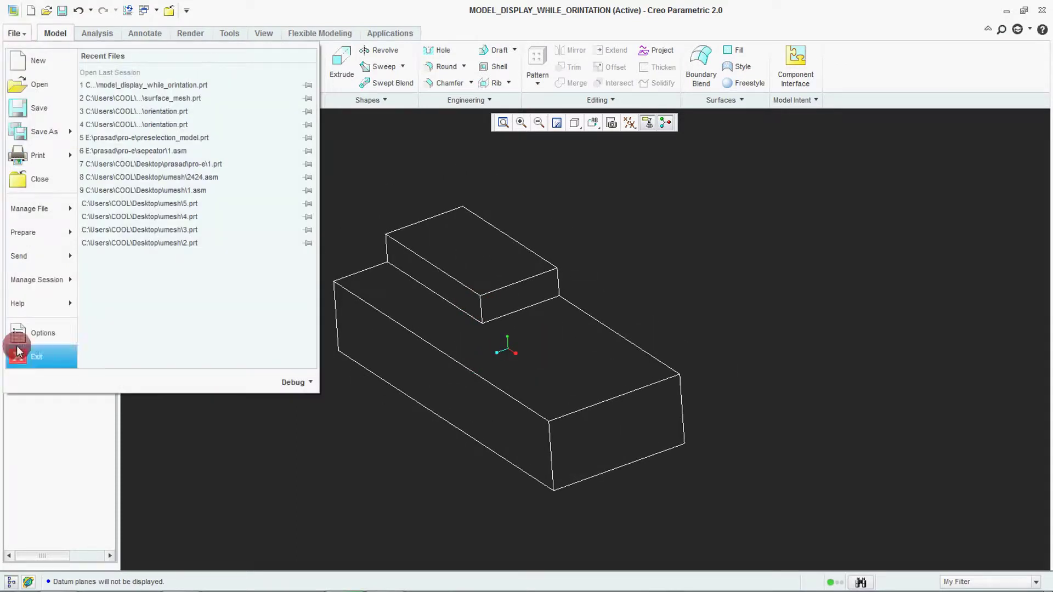
left_click(40, 324)
left_click(285, 88)
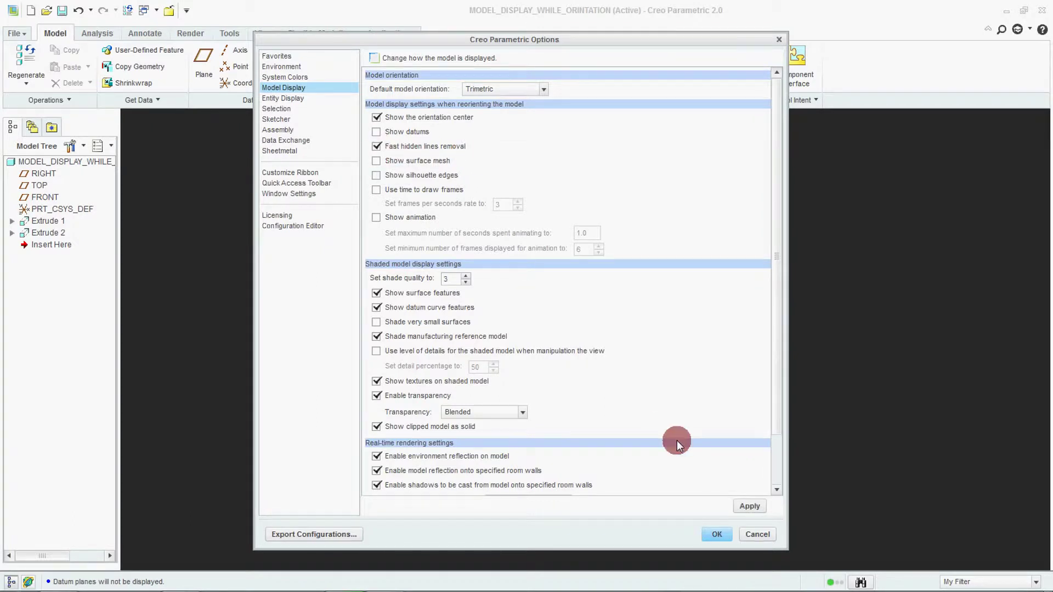
left_click(376, 117)
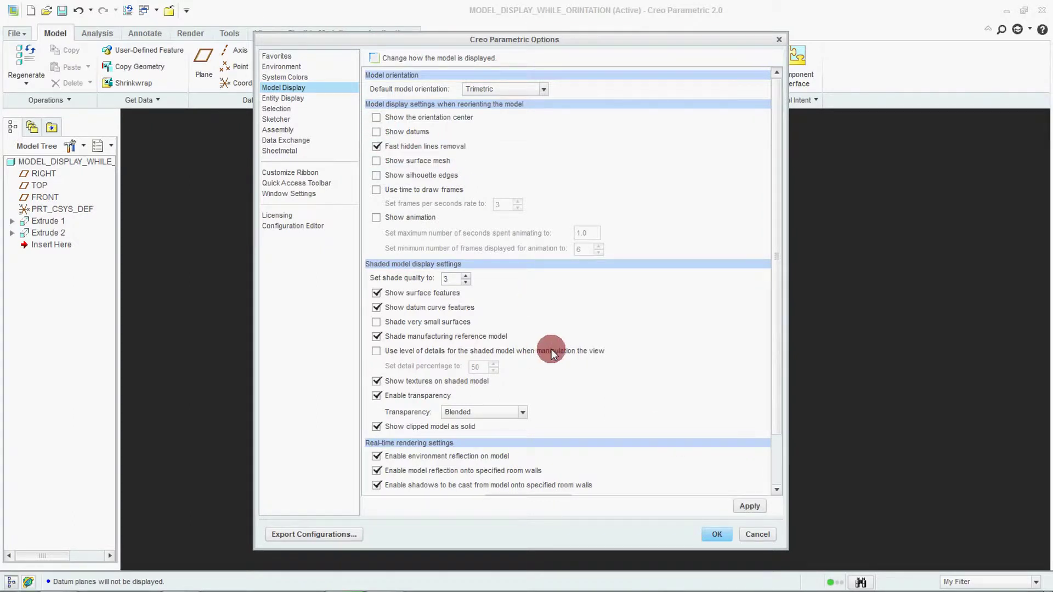
left_click(718, 534)
left_click(543, 351)
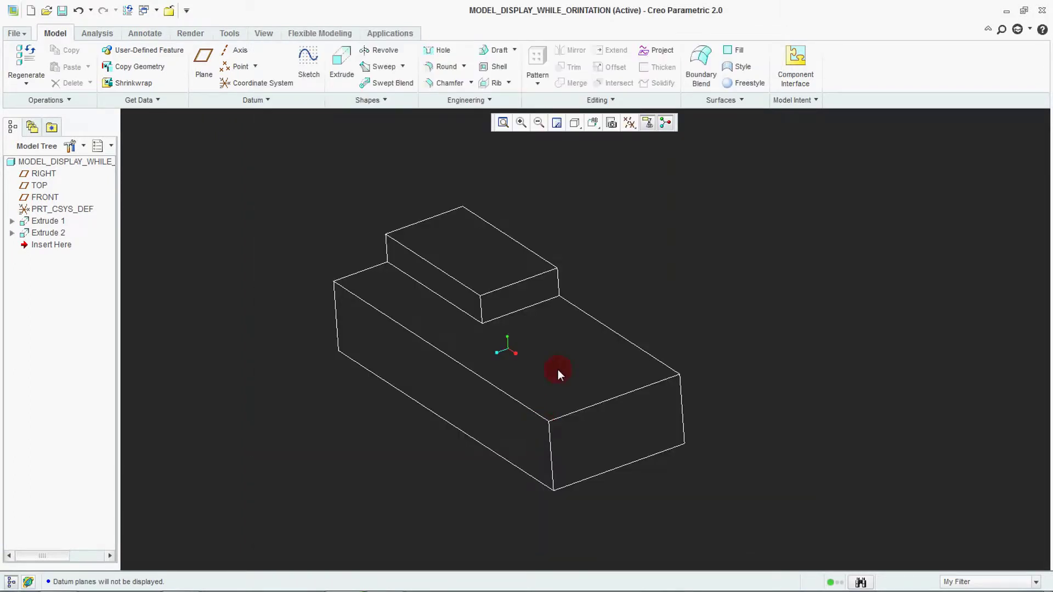
mouse_move(558, 370)
middle_mouse_down()
mouse_move(587, 371)
mouse_move(559, 367)
mouse_move(588, 357)
mouse_move(548, 374)
middle_mouse_up()
scroll(548, 374, "down", 2)
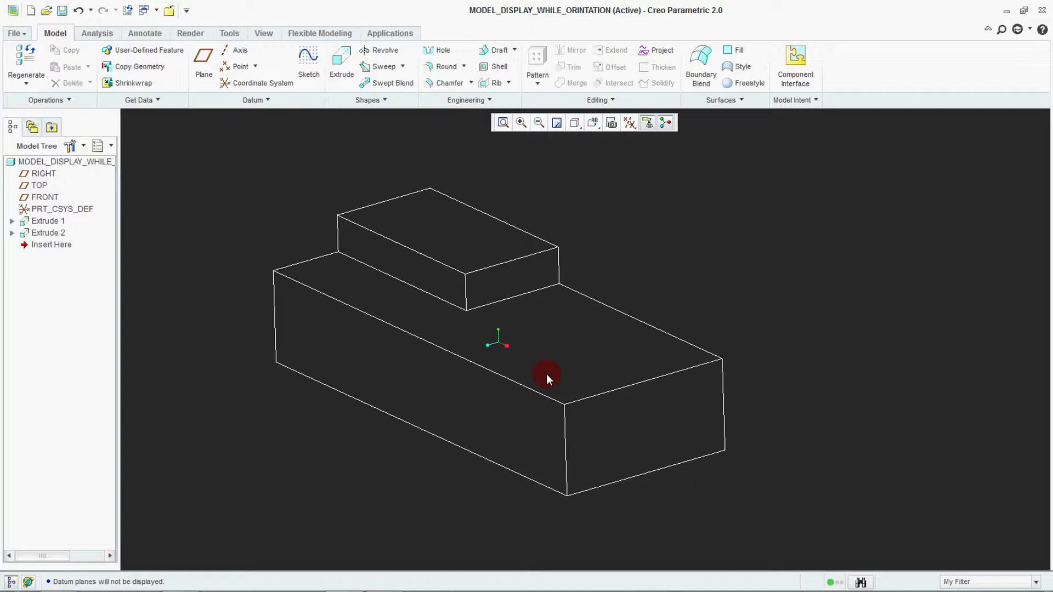
scroll(552, 347, "up", 2)
mouse_move(545, 347)
middle_mouse_down()
mouse_move(567, 339)
mouse_move(508, 324)
mouse_move(569, 348)
mouse_move(463, 387)
mouse_move(494, 384)
mouse_move(536, 344)
mouse_move(581, 344)
mouse_move(546, 350)
mouse_move(573, 332)
mouse_move(577, 307)
mouse_move(533, 354)
mouse_move(551, 269)
mouse_move(540, 357)
mouse_move(551, 361)
middle_mouse_up()
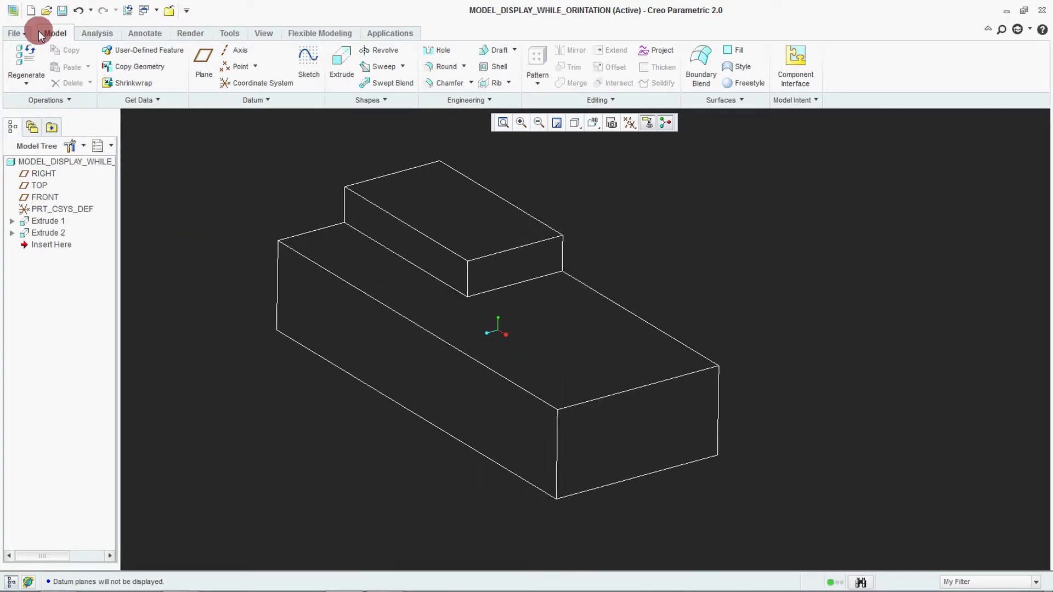
Turn off Fast hidden lines removal for this session only, then orbit the part twice
left_click(18, 33)
left_click(42, 333)
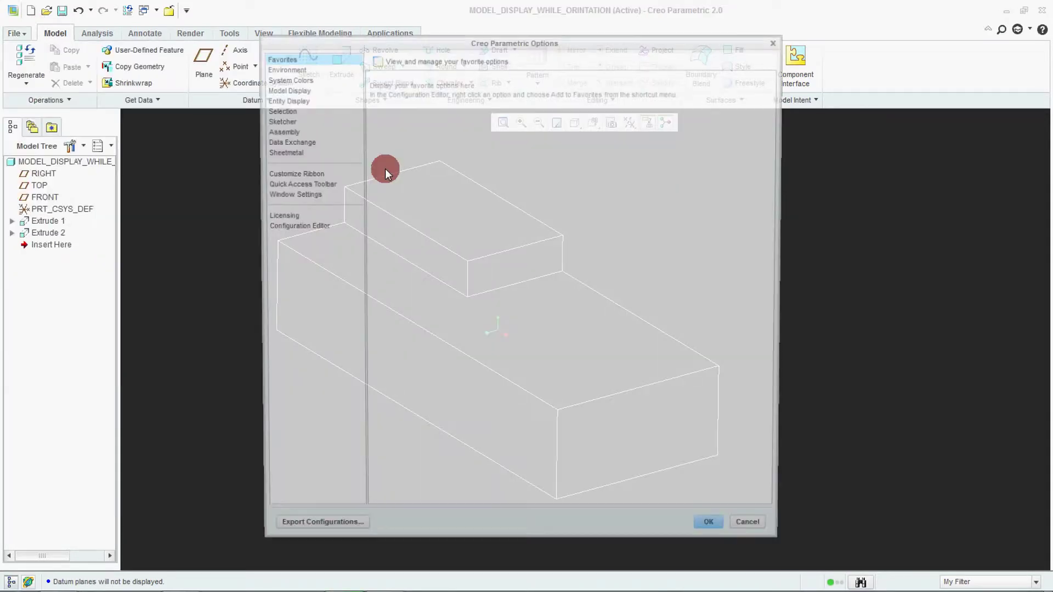
left_click(292, 87)
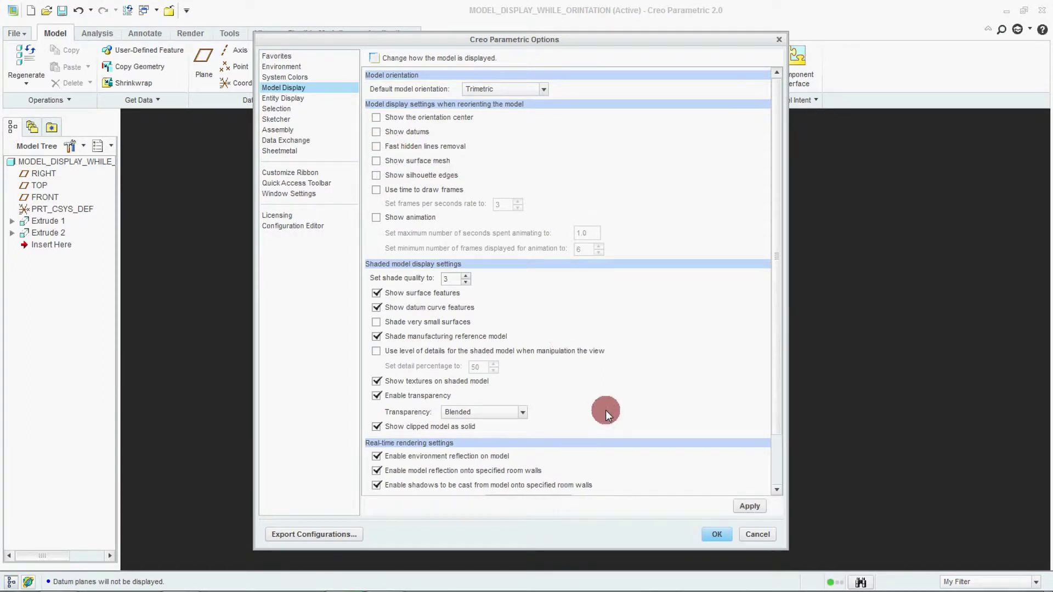
left_click(716, 533)
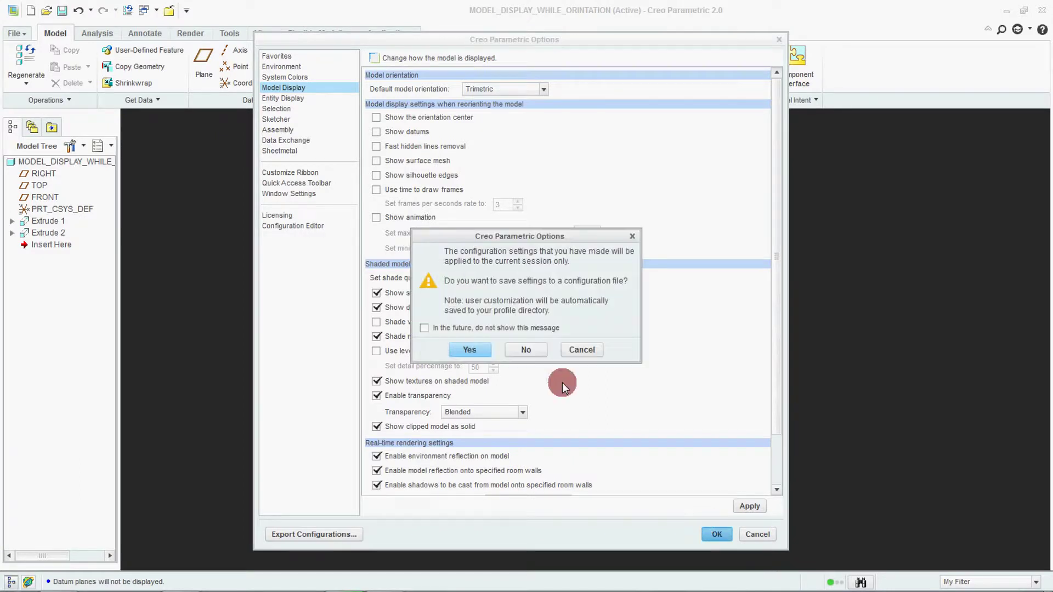
left_click(527, 348)
mouse_move(532, 325)
middle_mouse_down()
mouse_move(508, 320)
mouse_move(534, 313)
mouse_move(505, 323)
mouse_move(535, 318)
middle_mouse_up()
middle_click_drag(531, 318, 551, 337)
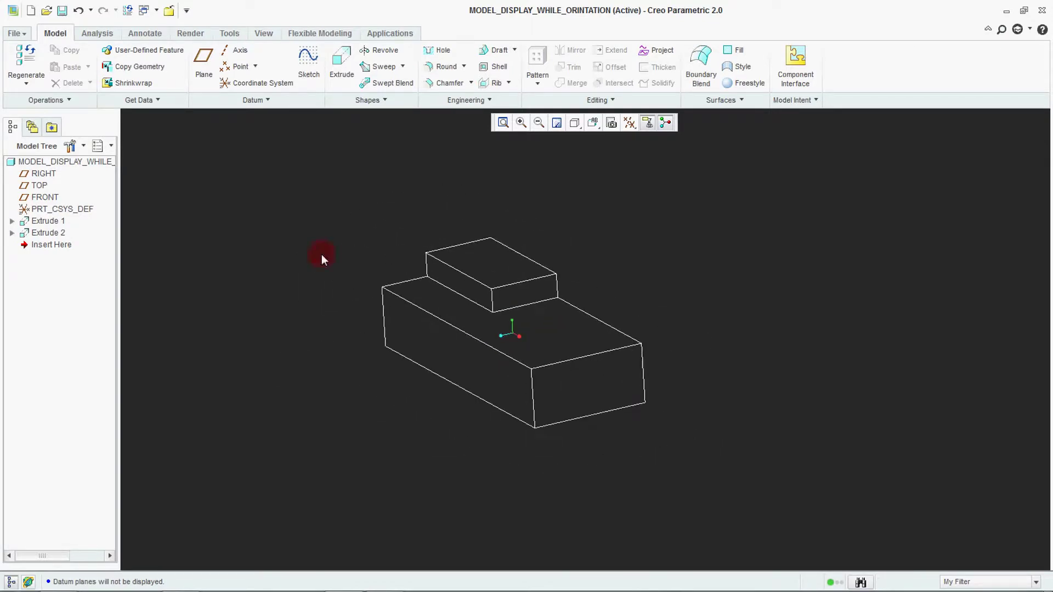
In Model Display options, check Use time to draw frames at 5 frames per second and Show animation
left_click(18, 32)
left_click(51, 334)
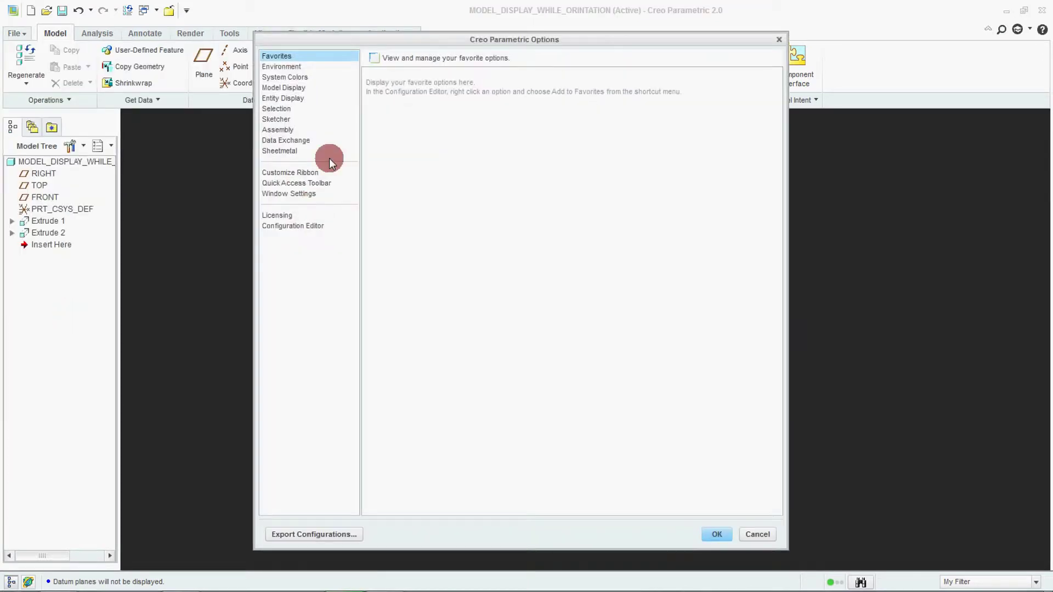
left_click(292, 87)
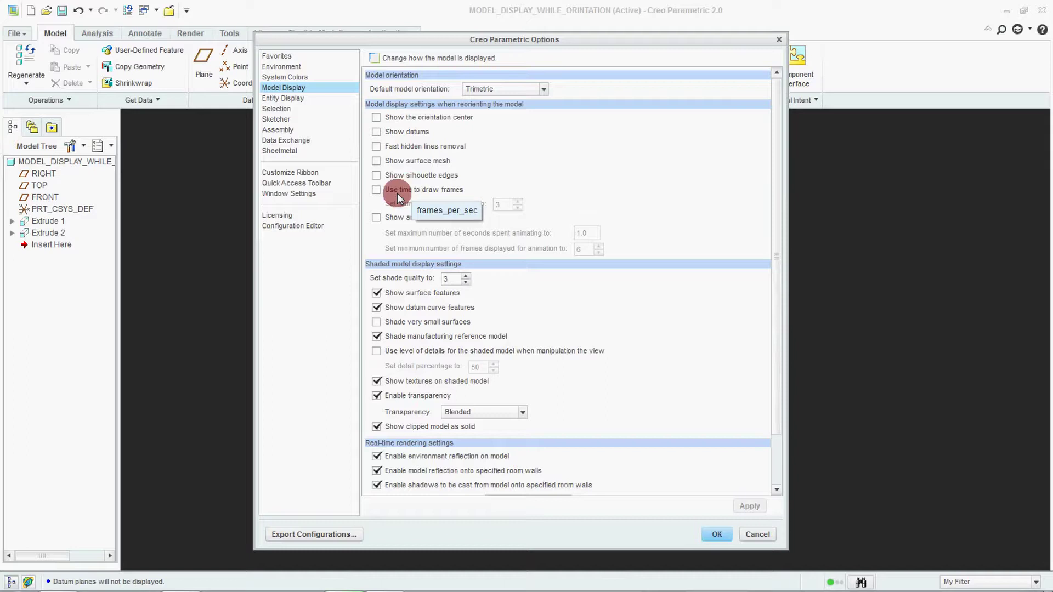
left_click(377, 189)
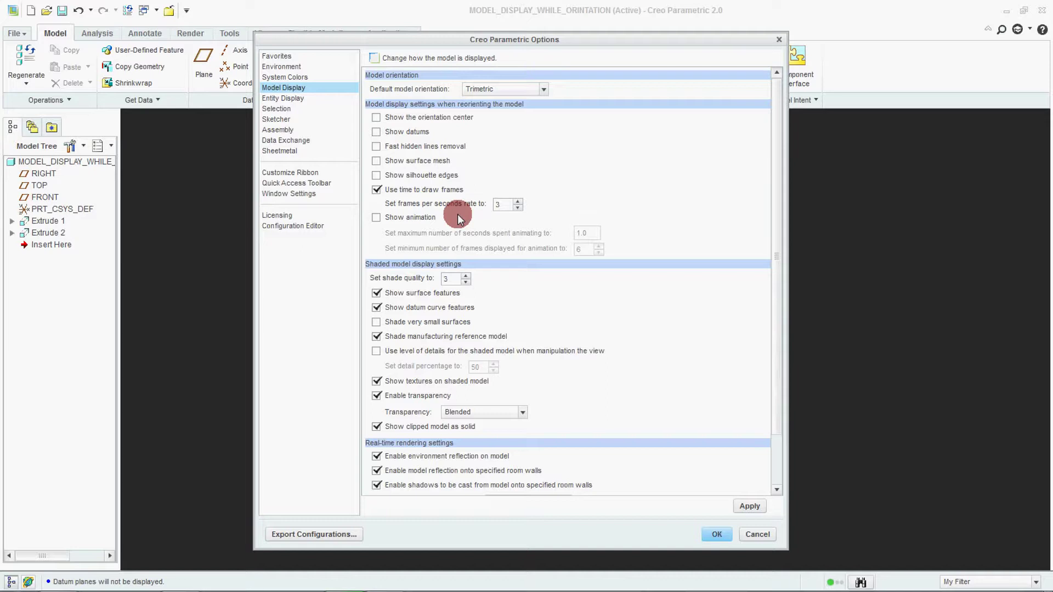
left_click(517, 208)
left_click(518, 208)
left_click(517, 201)
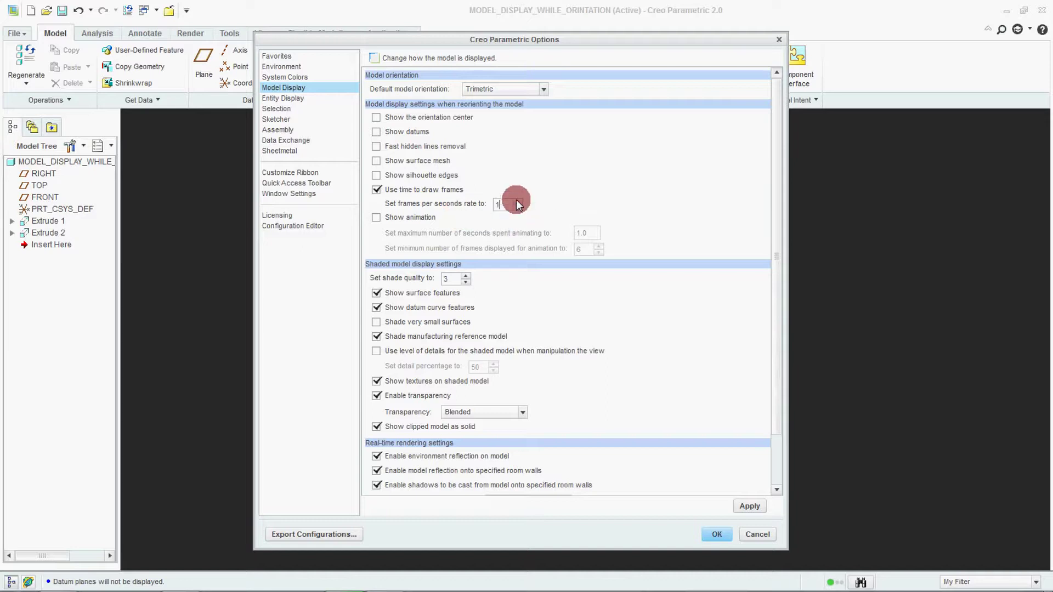
left_click(518, 202)
left_click(518, 202)
left_click(517, 202)
left_click(518, 211)
left_click(518, 211)
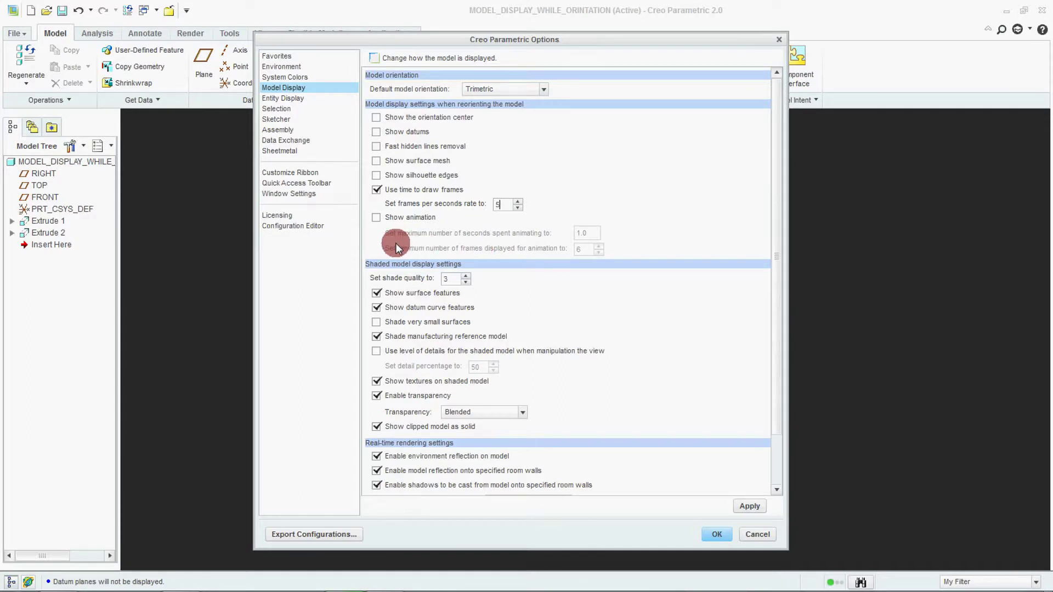
left_click(376, 218)
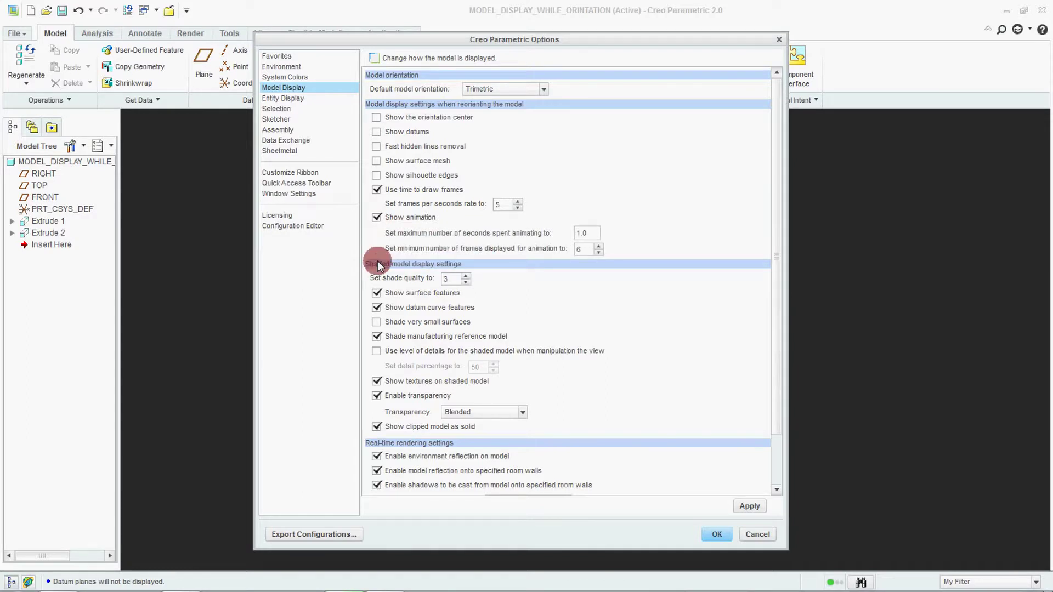
left_click(716, 534)
Apply the settings without saving a config file, then switch to the BOTTOM and RIGHT saved views
left_click(522, 349)
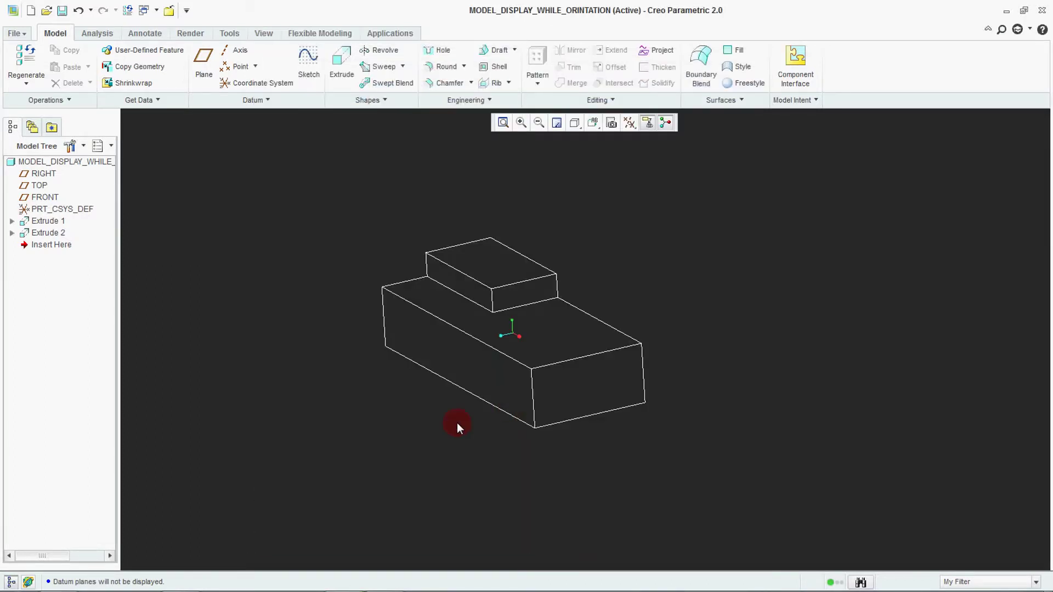
left_click(595, 124)
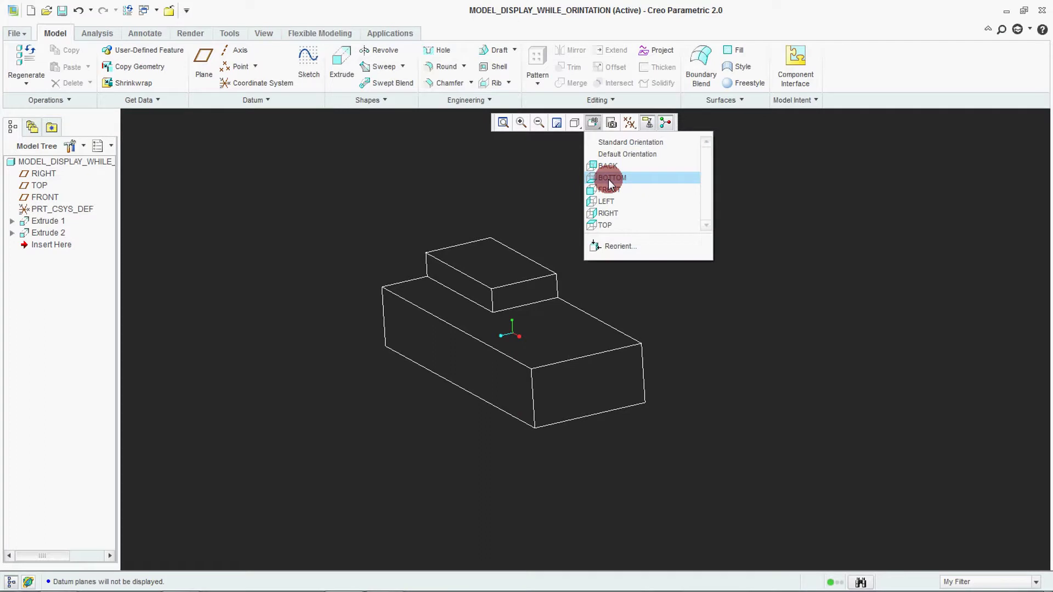
left_click(614, 190)
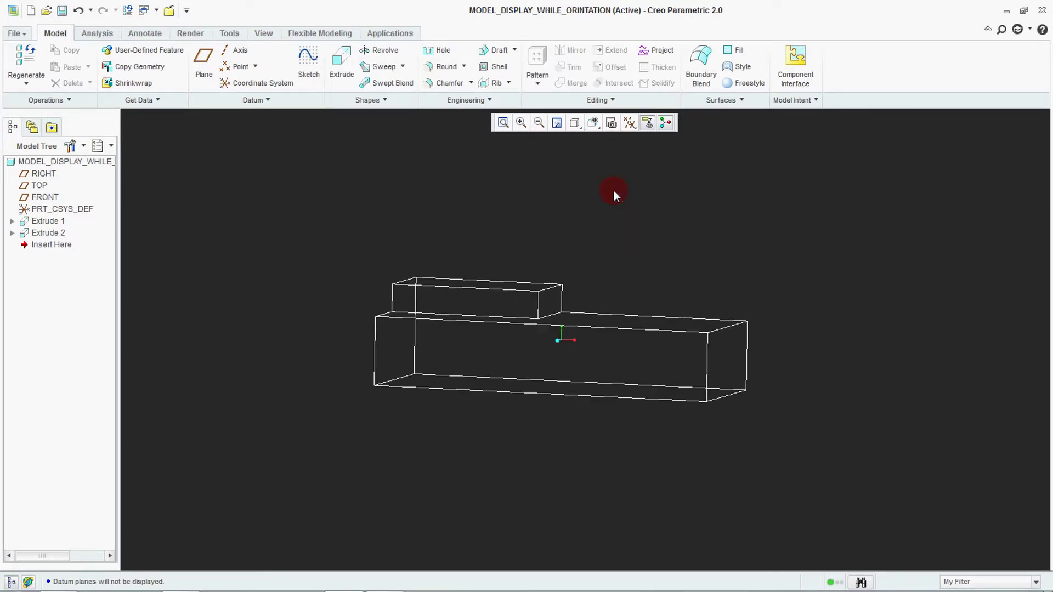
left_click(594, 125)
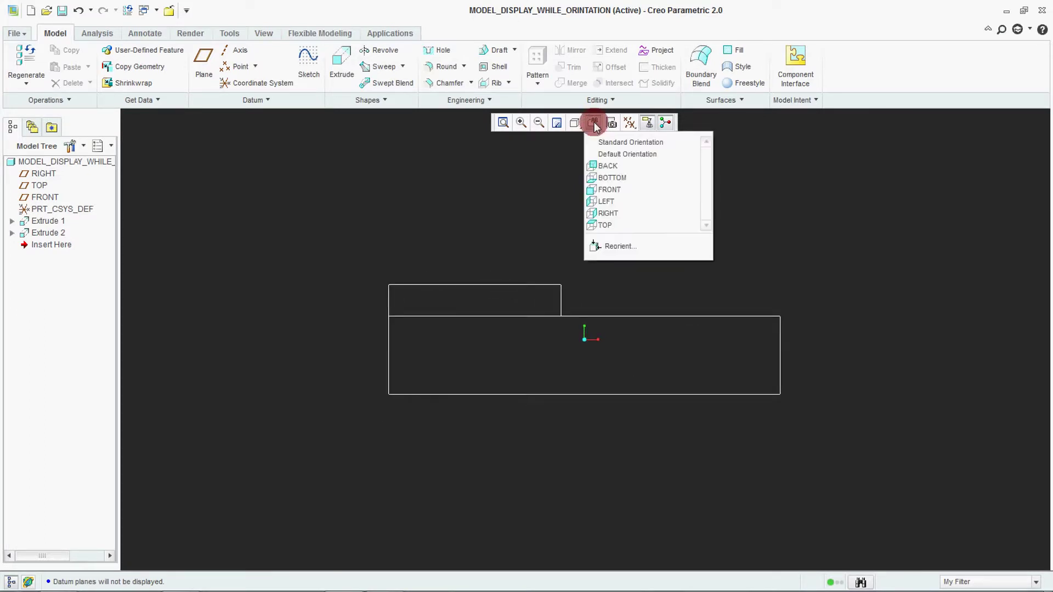
left_click(613, 213)
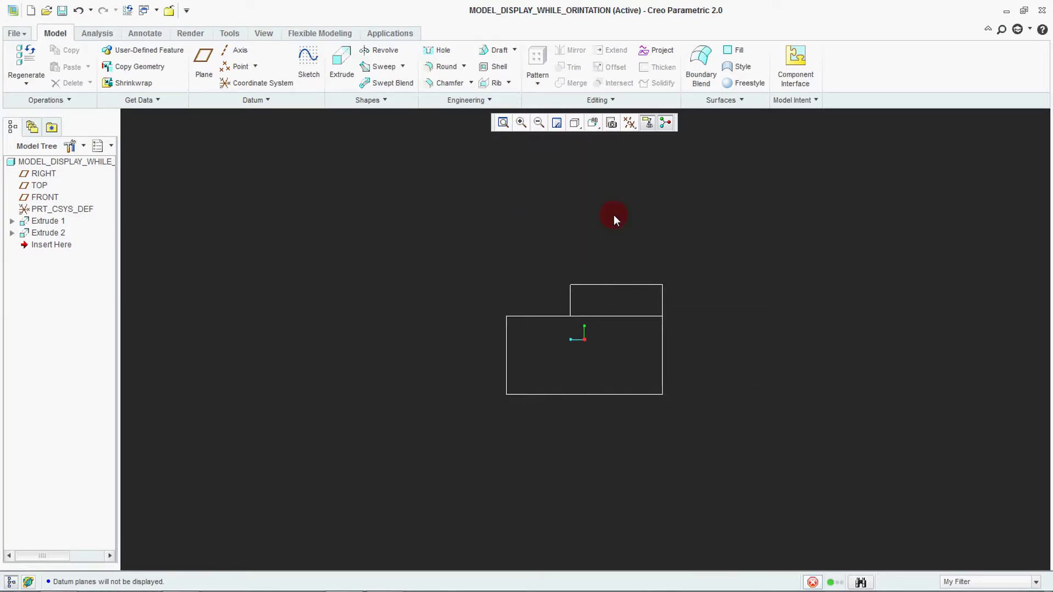
Switch the part to the FRONT, then TOP, then back to FRONT saved views
left_click(594, 123)
left_click(603, 189)
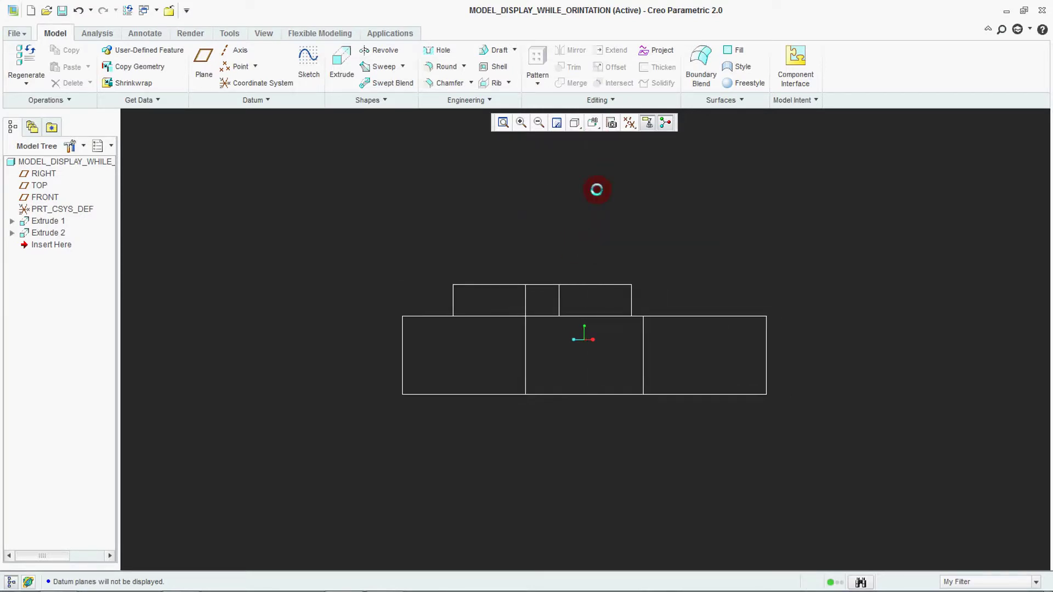
left_click(594, 122)
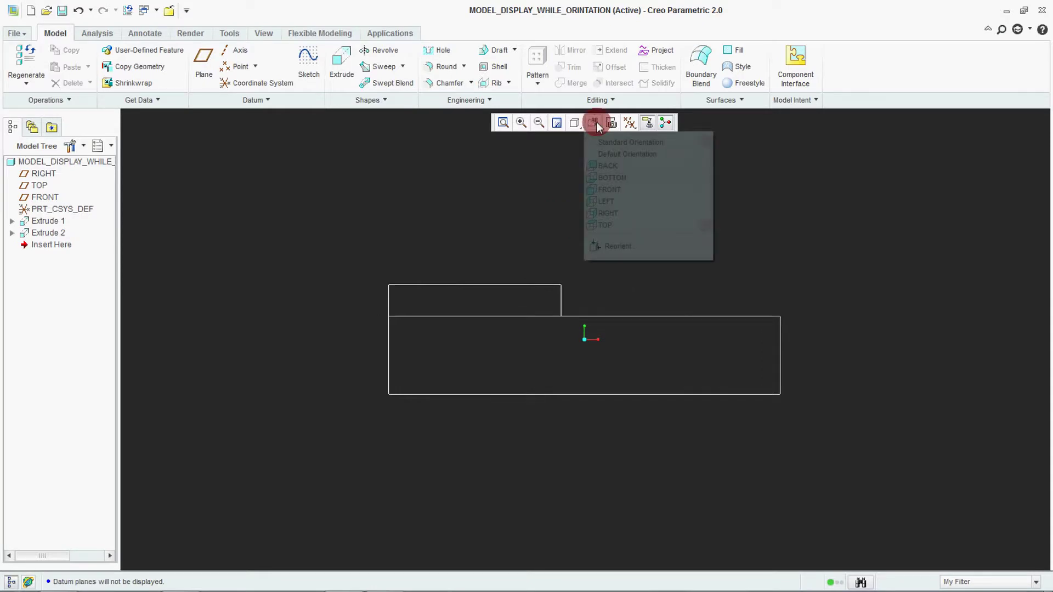
left_click(620, 225)
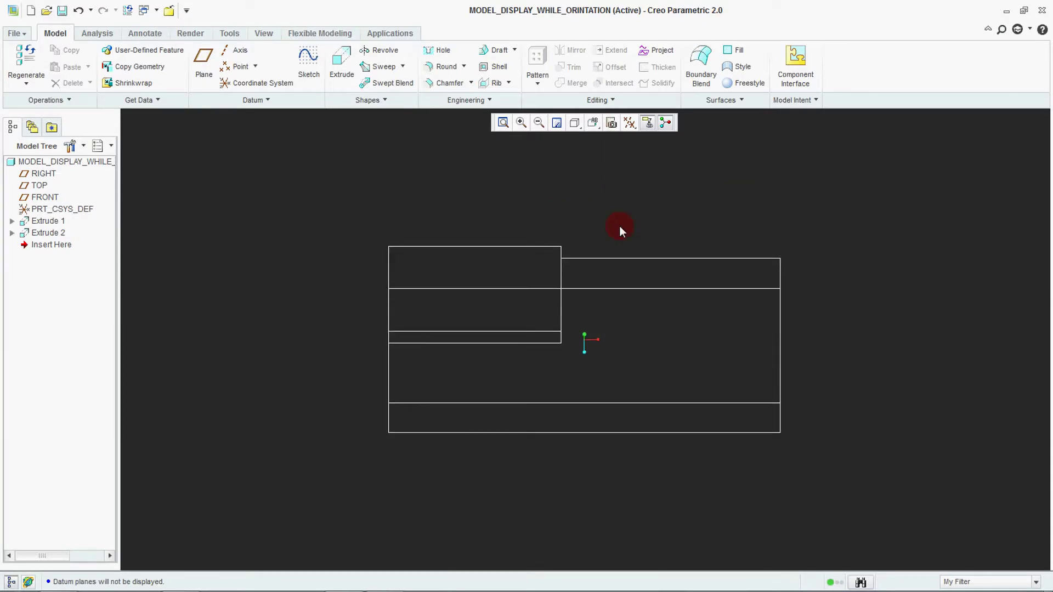
left_click(593, 124)
left_click(606, 190)
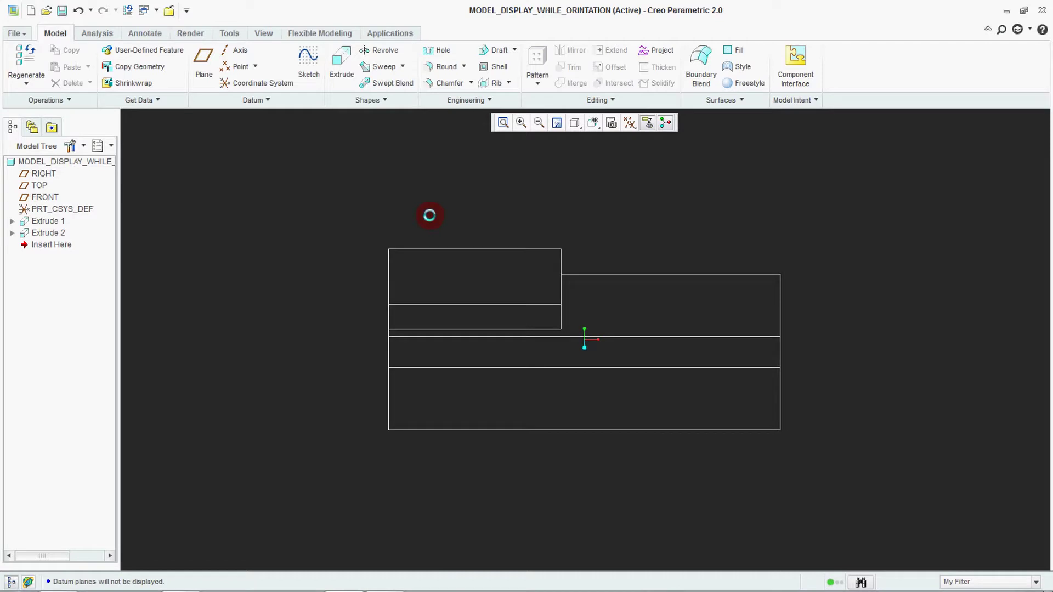
left_click(22, 35)
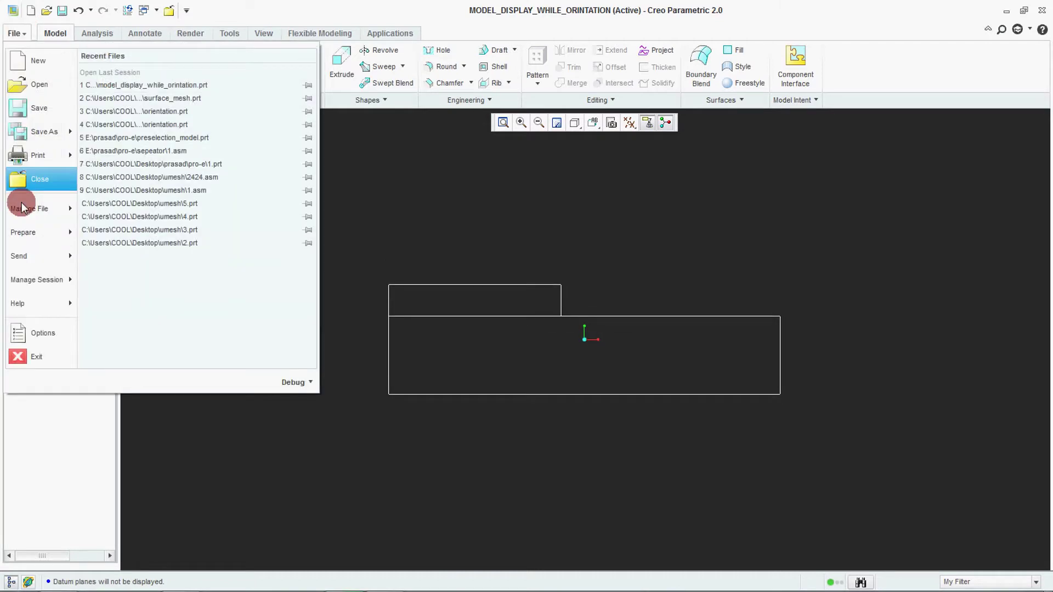
left_click(30, 332)
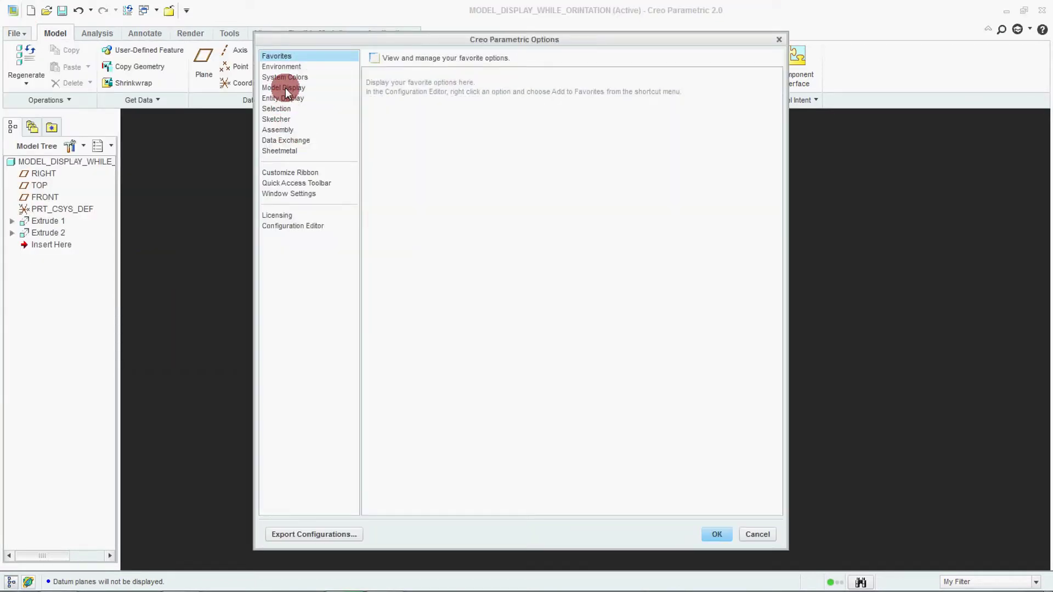
left_click(283, 88)
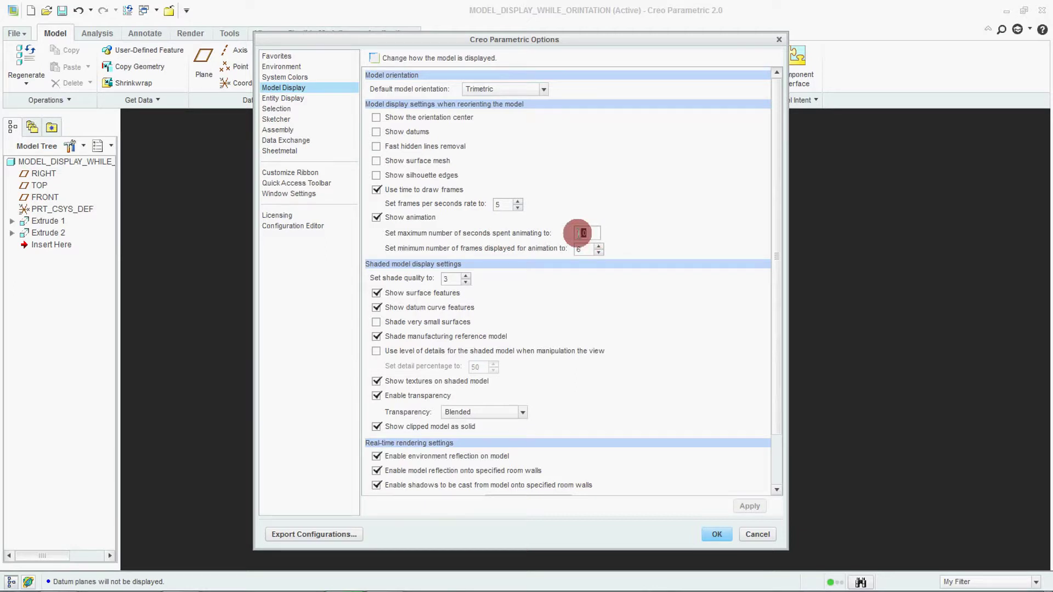
left_click(588, 233)
left_click_drag(588, 233, 561, 235)
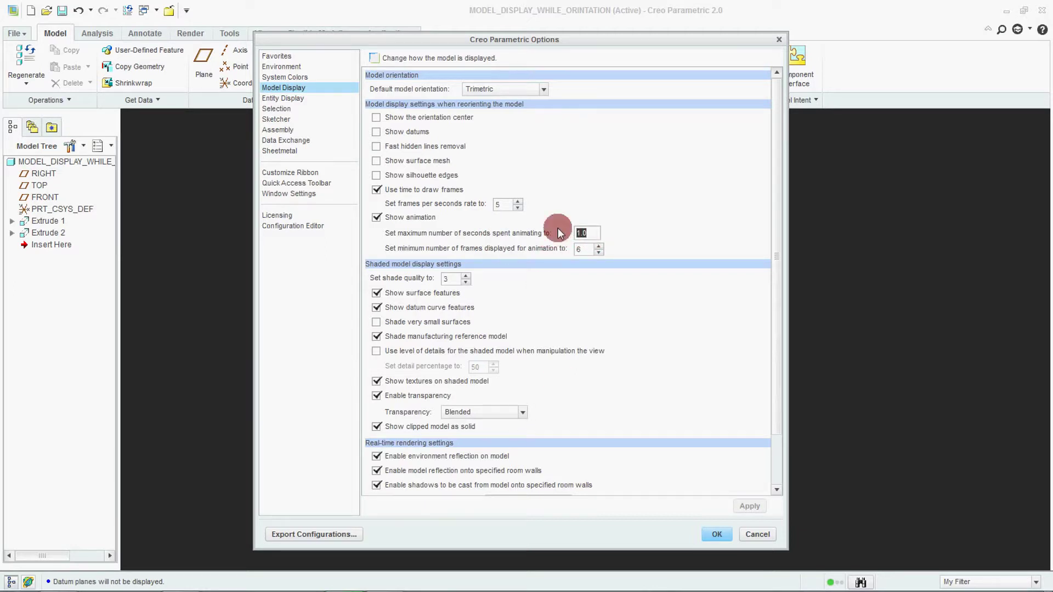
left_click(725, 536)
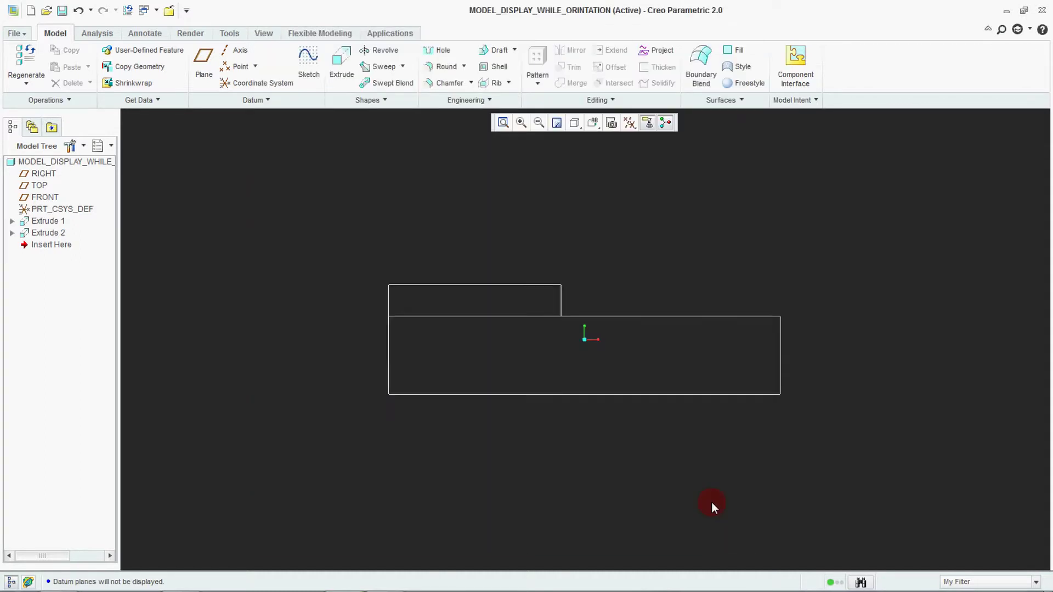
Pick RIGHT, then TOP, then Standard Orientation from the Saved Orientations list
left_click(594, 123)
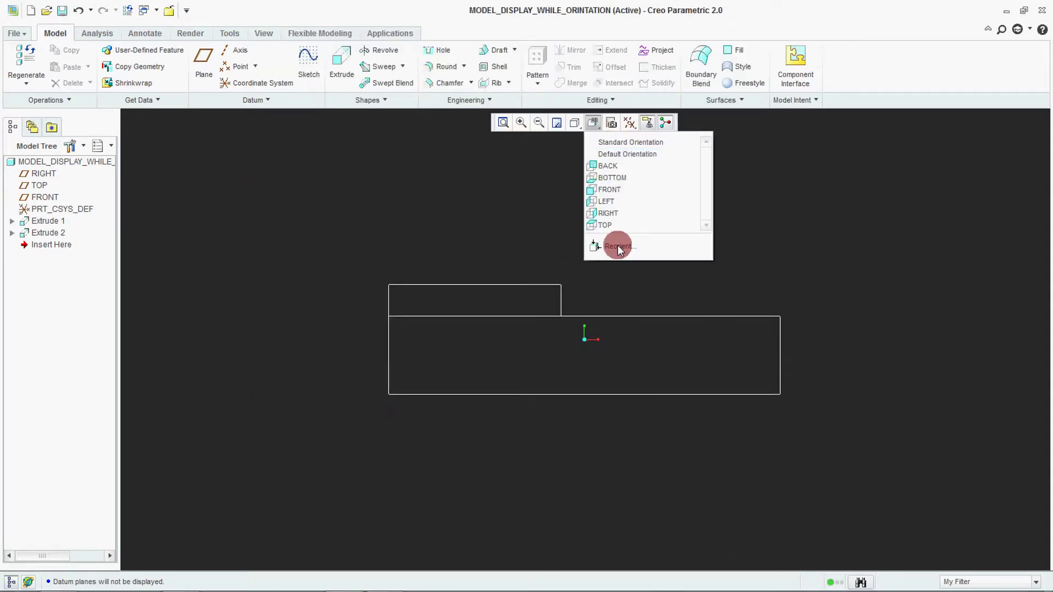
left_click(632, 210)
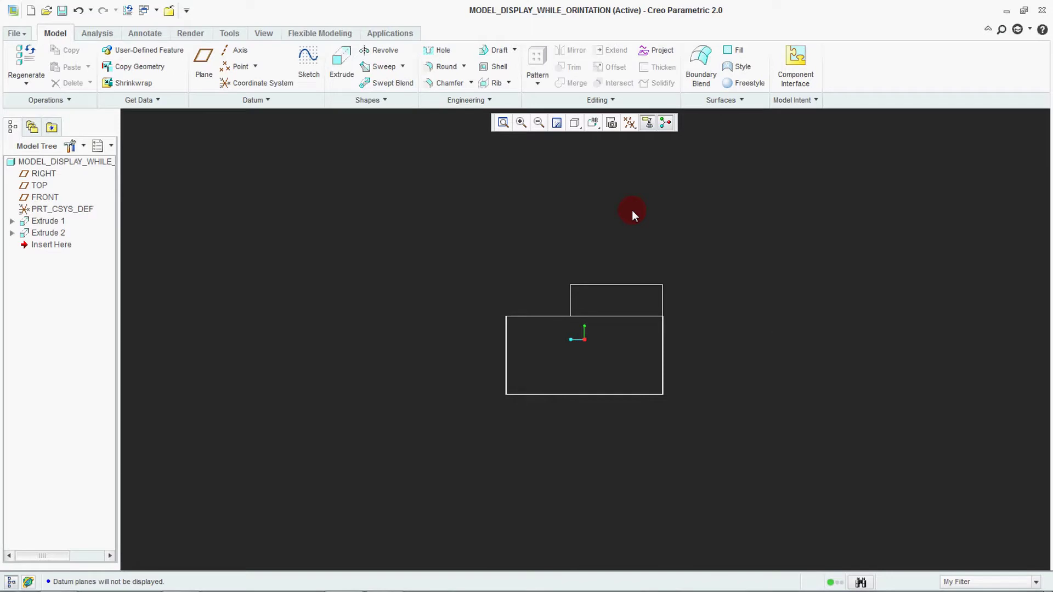
left_click(593, 123)
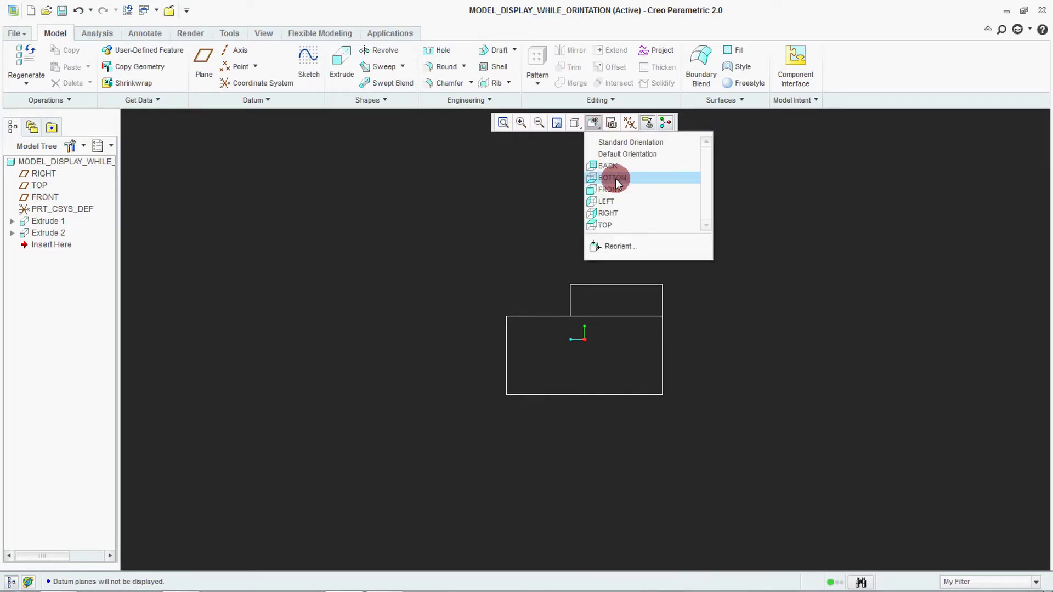
left_click(617, 225)
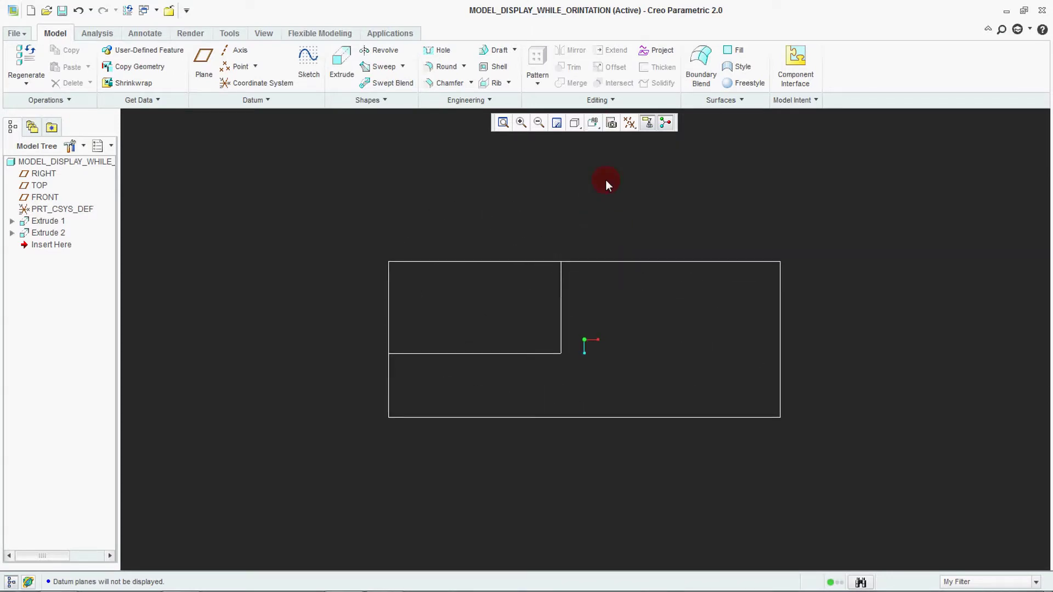
left_click(594, 123)
left_click(604, 142)
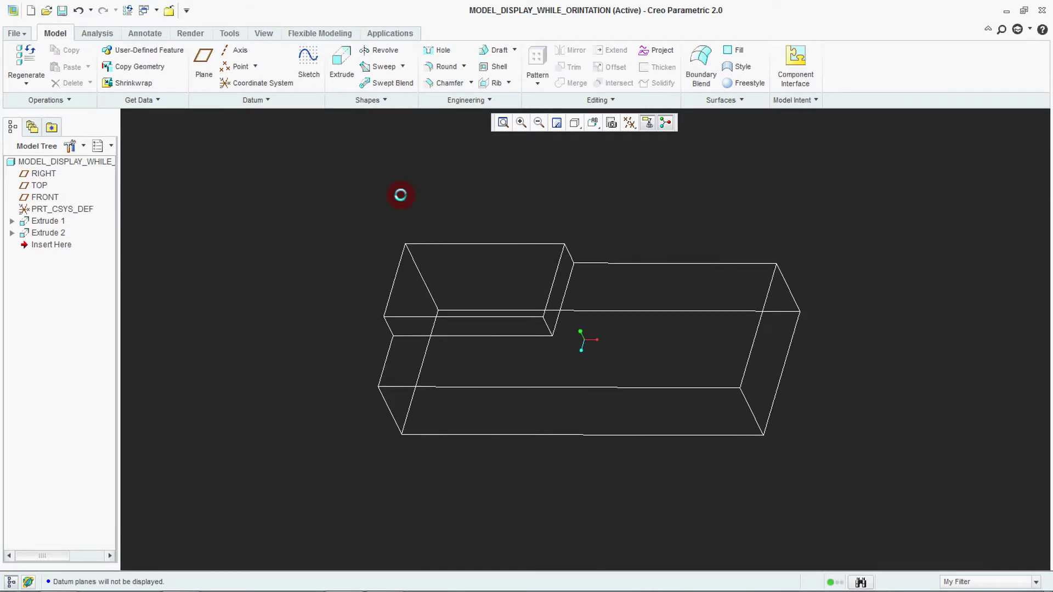
left_click(15, 33)
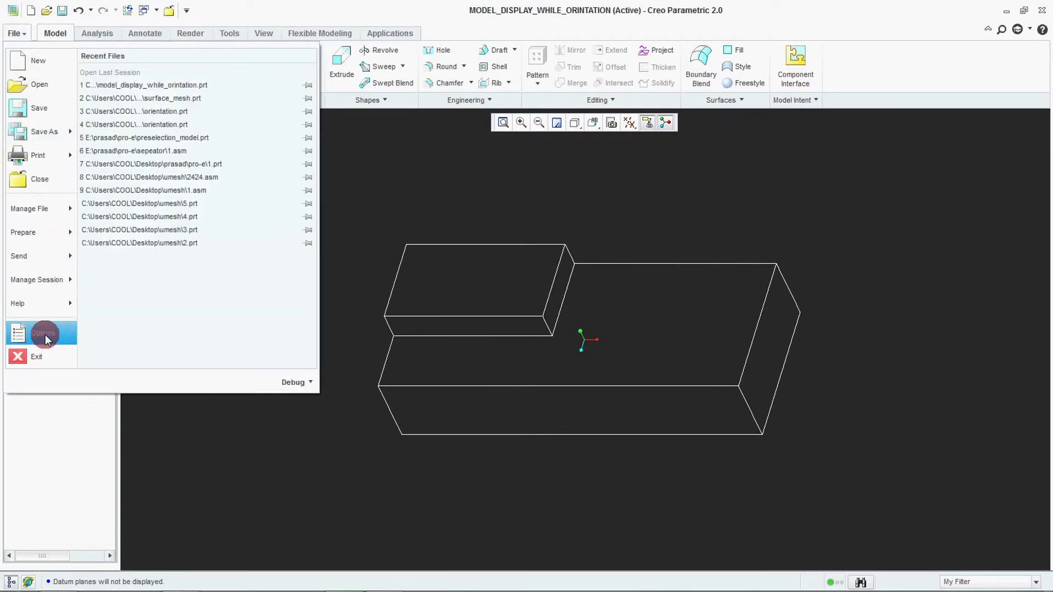
Set Model Display's maximum seconds spent animating to 5 without saving a config file
left_click(45, 335)
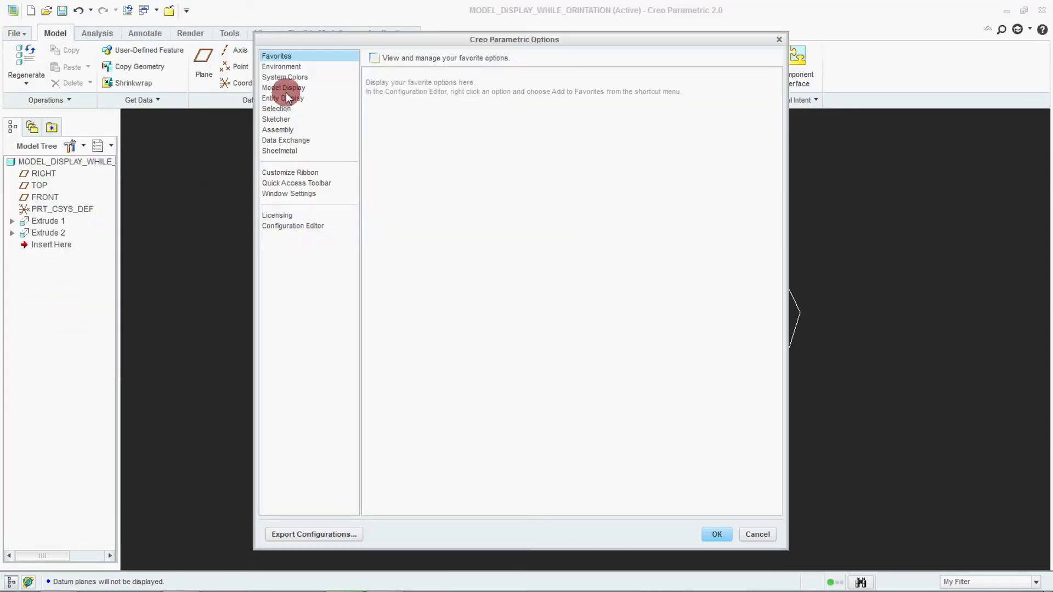
left_click(285, 88)
double_click(592, 233)
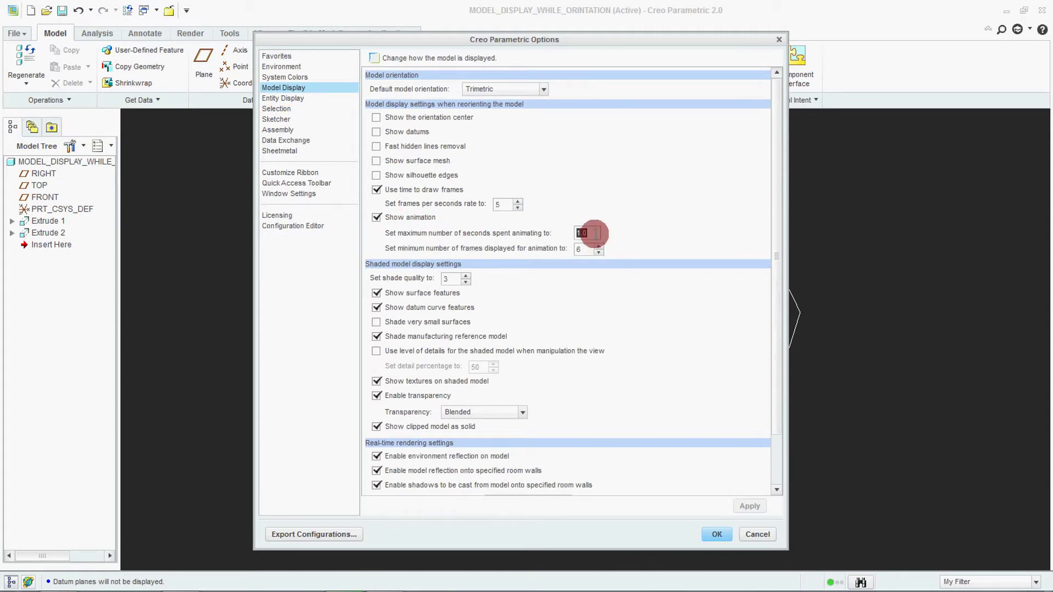
type("5")
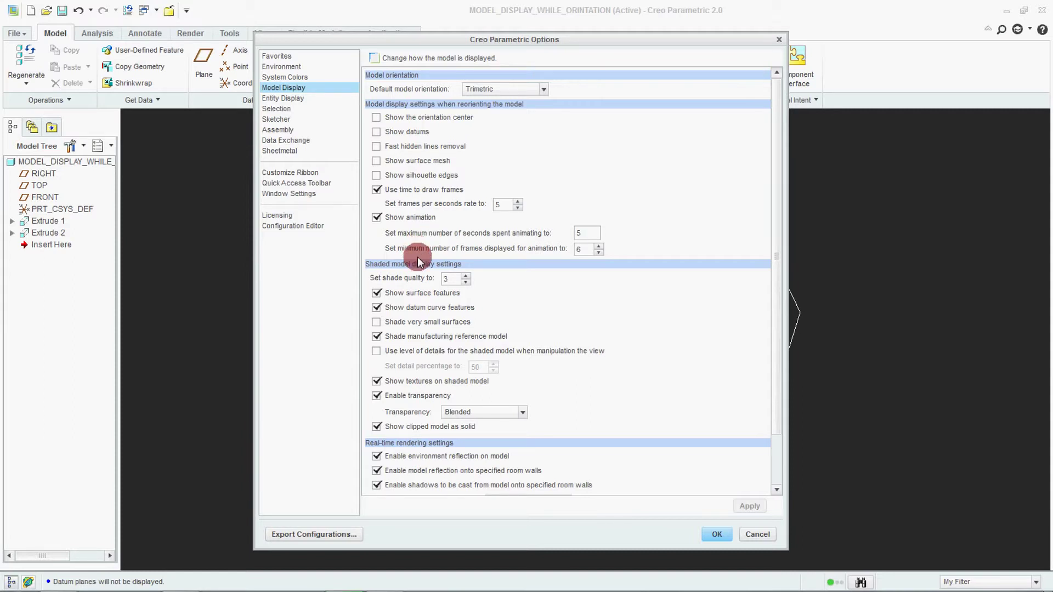
left_click(718, 534)
left_click(527, 351)
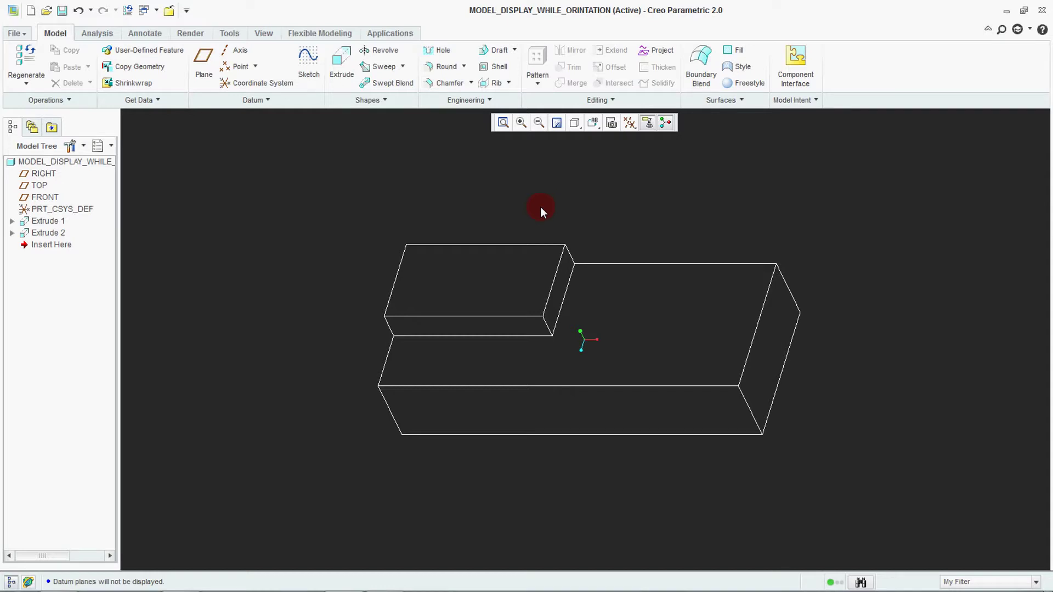
Switch the two-block part to the FRONT saved view, then to RIGHT
left_click(593, 123)
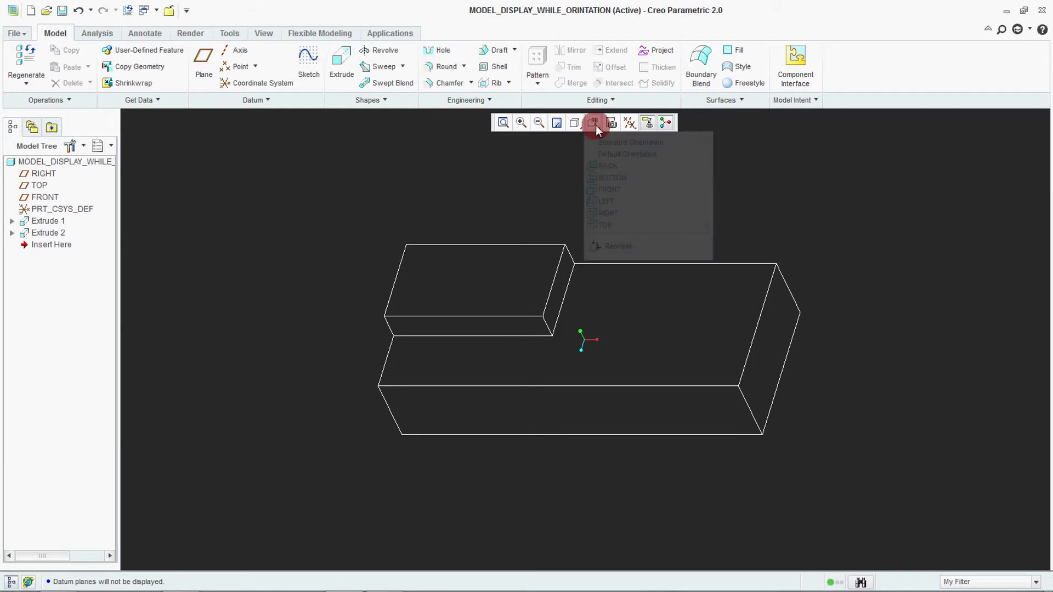
left_click(612, 192)
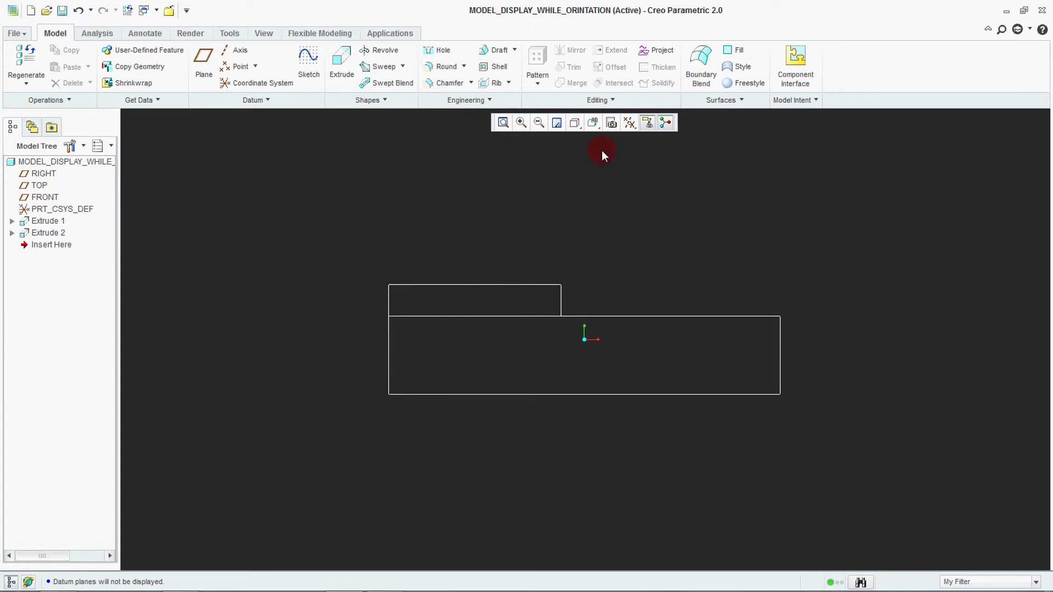
left_click(594, 122)
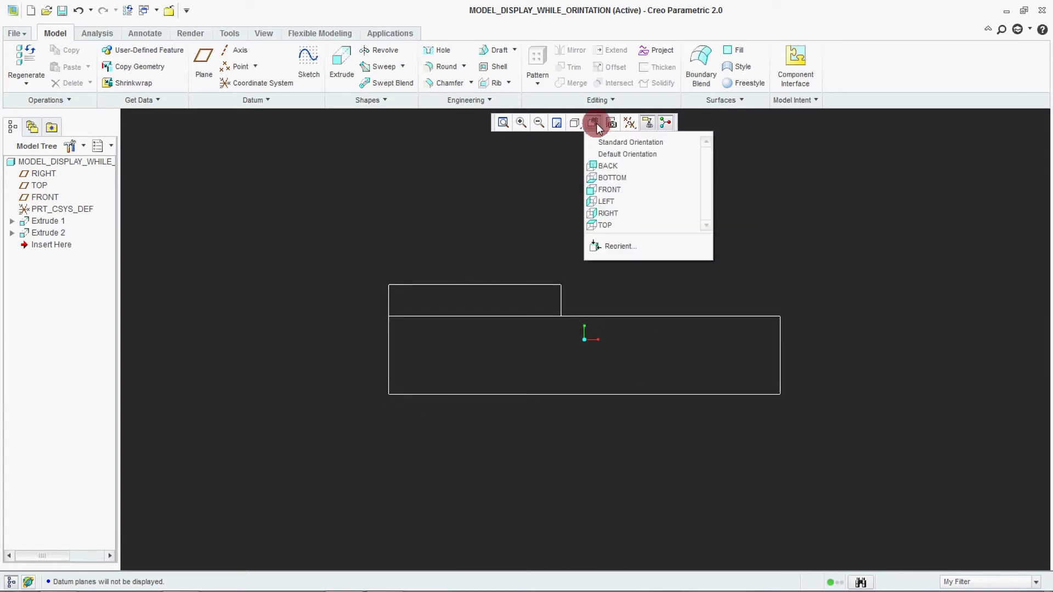
left_click(624, 215)
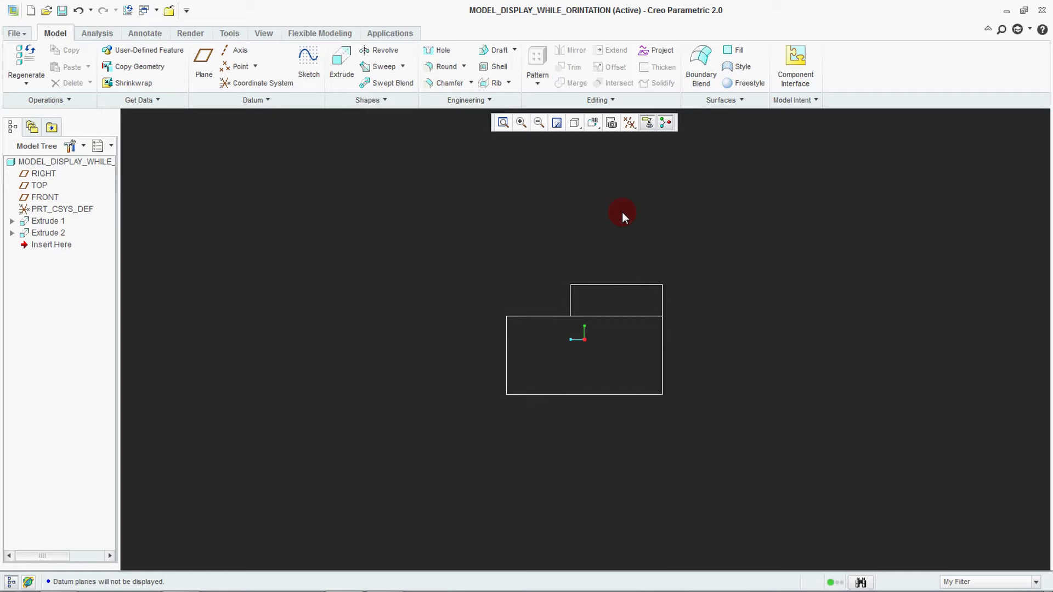
left_click(19, 34)
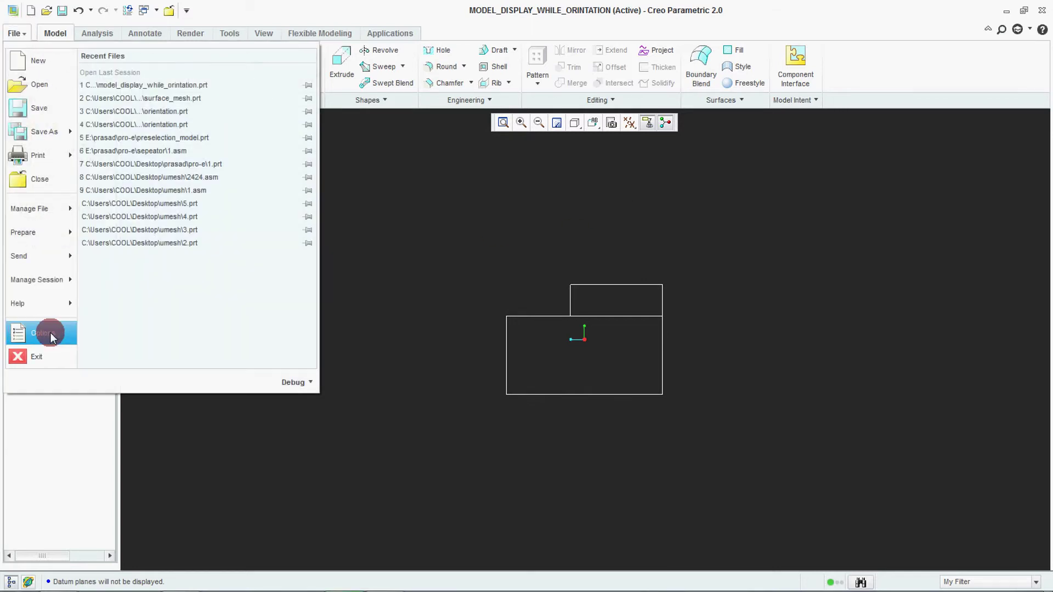
Change maximum seconds spent animating to 1 in Model Display options, declining the config-file save
left_click(50, 332)
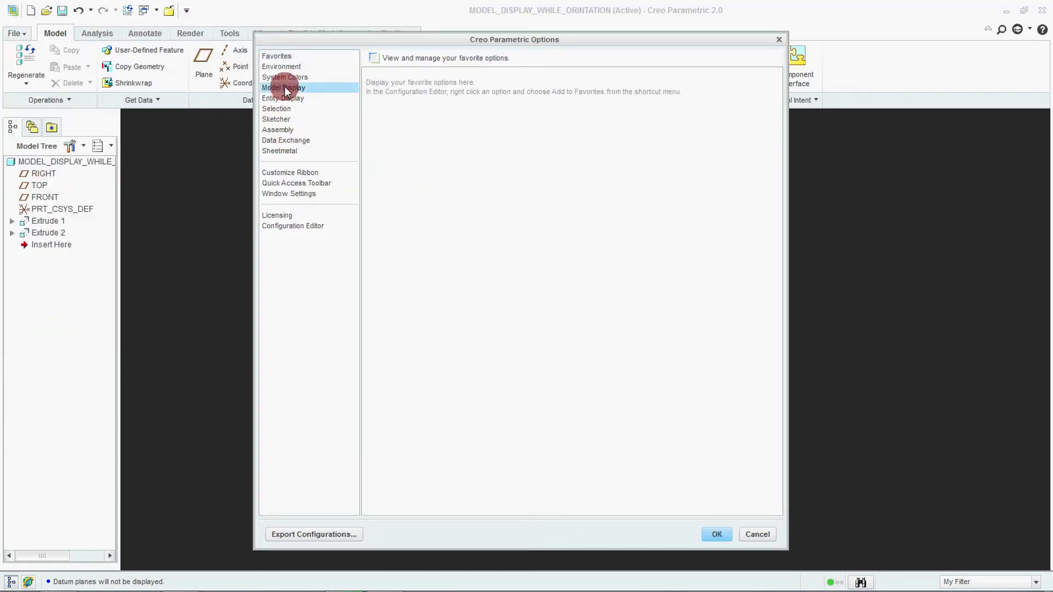
left_click(284, 87)
double_click(590, 233)
type("1")
left_click(717, 534)
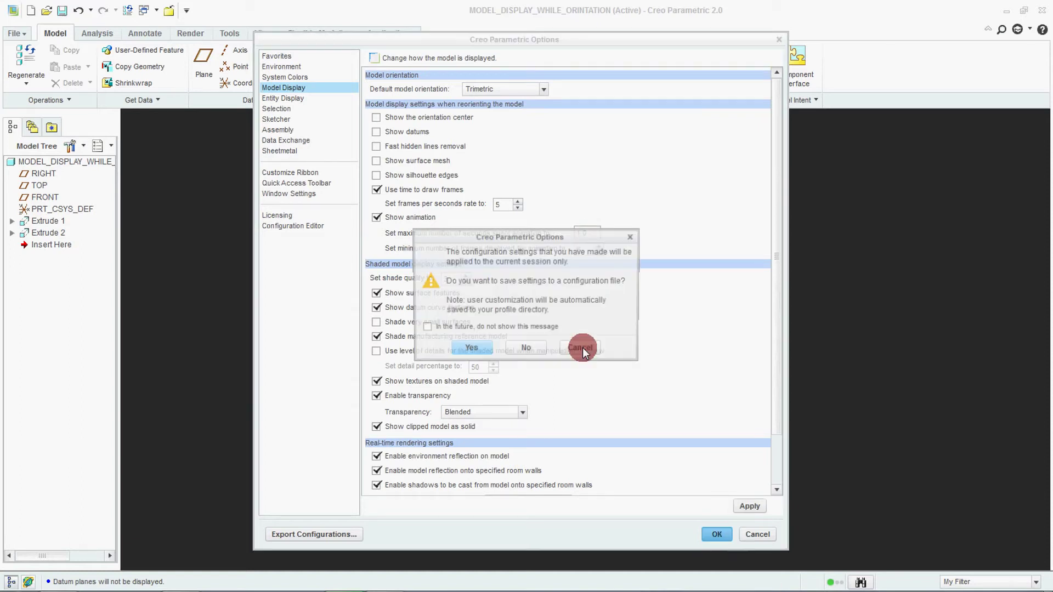
left_click(530, 348)
left_click(593, 122)
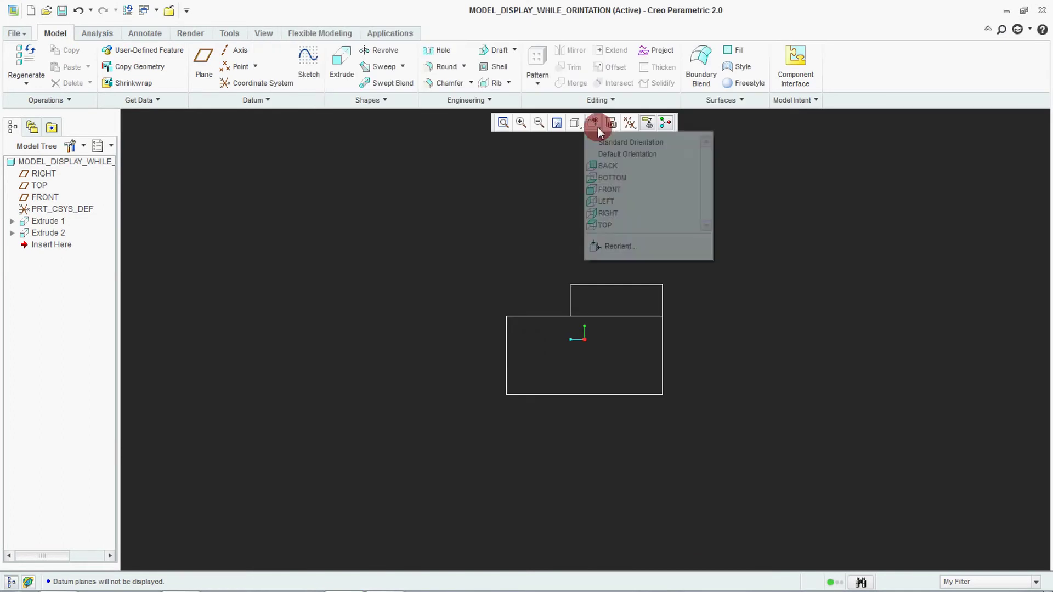
Turn the part to FRONT, then back to Standard Orientation, under the 1-second limit
left_click(628, 194)
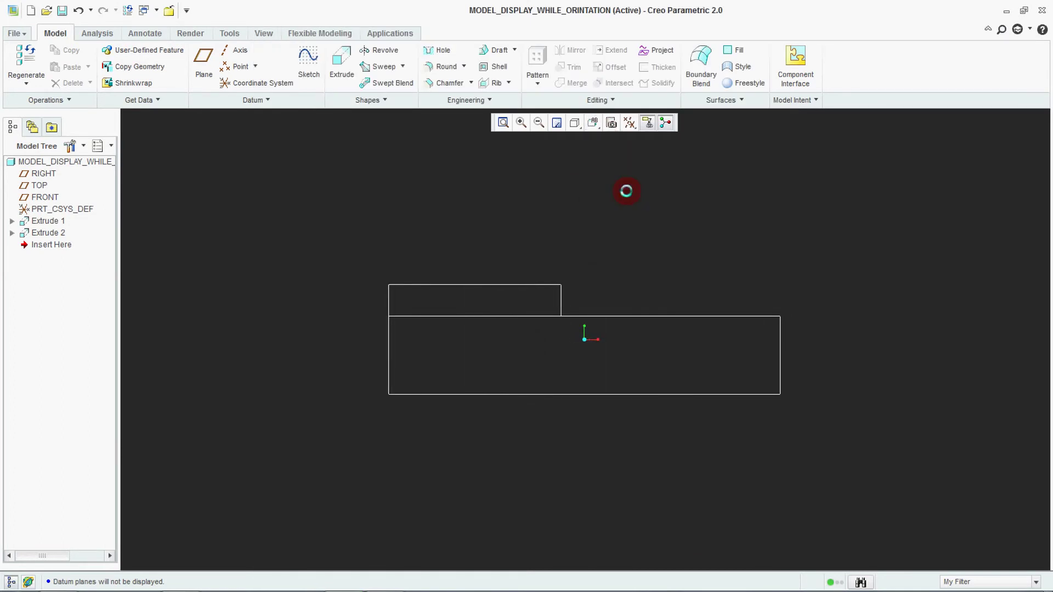
left_click(595, 124)
left_click(611, 142)
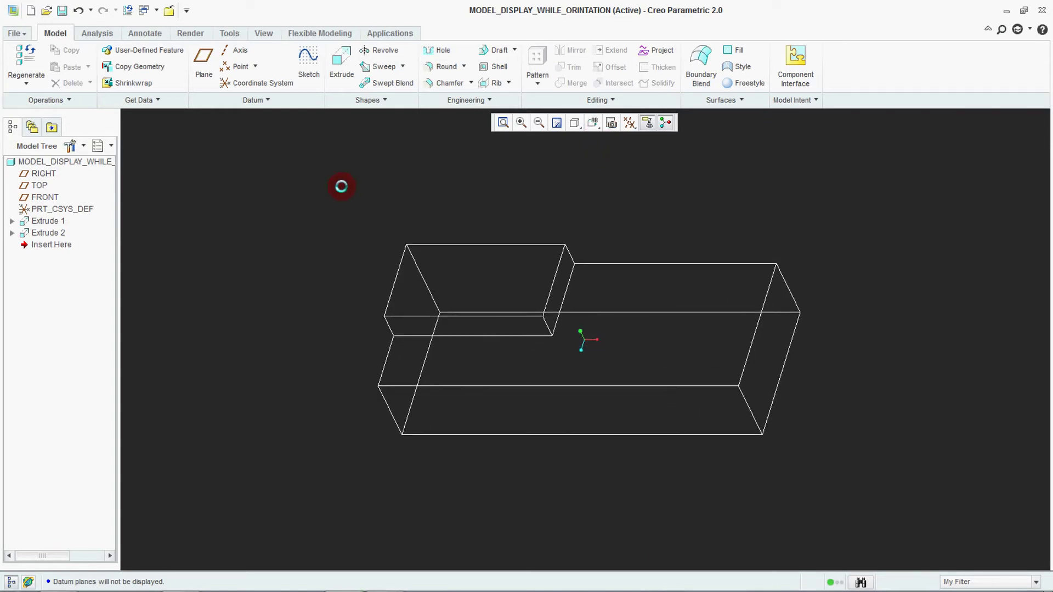
left_click(17, 33)
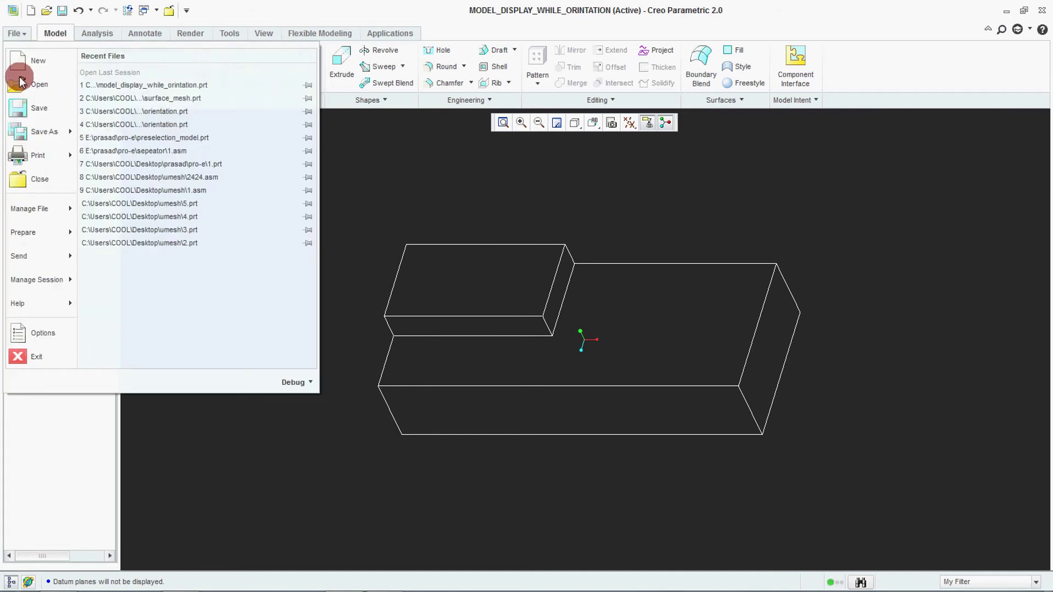
Enter 0.2 for maximum seconds spent animating in Model Display, without saving a config file
left_click(40, 333)
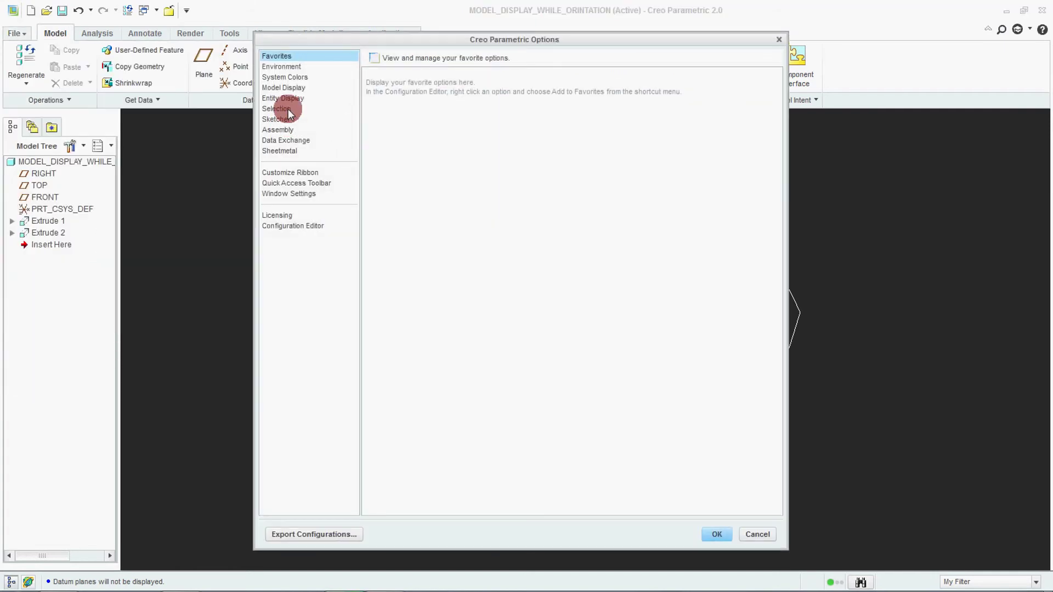
left_click(282, 88)
double_click(582, 233)
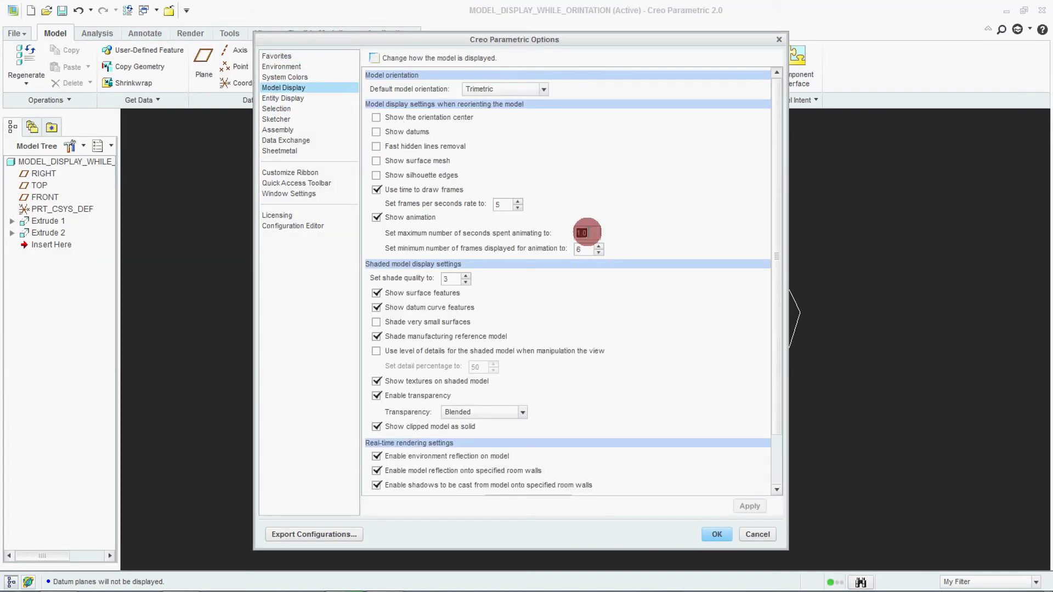
type("0.2")
left_click(715, 534)
left_click(522, 352)
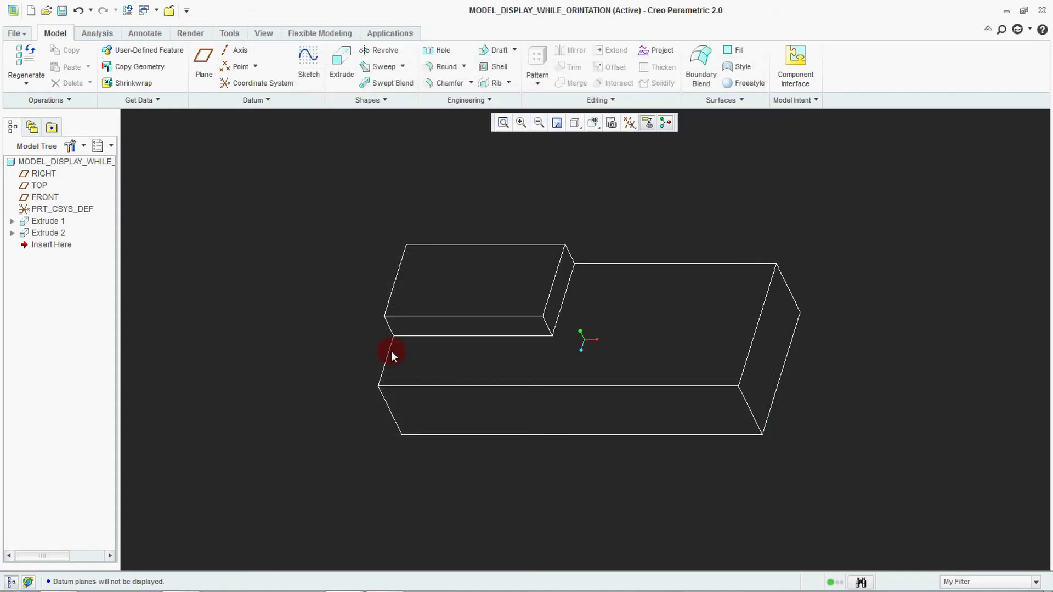
Flip the part through the FRONT, RIGHT, TOP and FRONT saved views
left_click(592, 123)
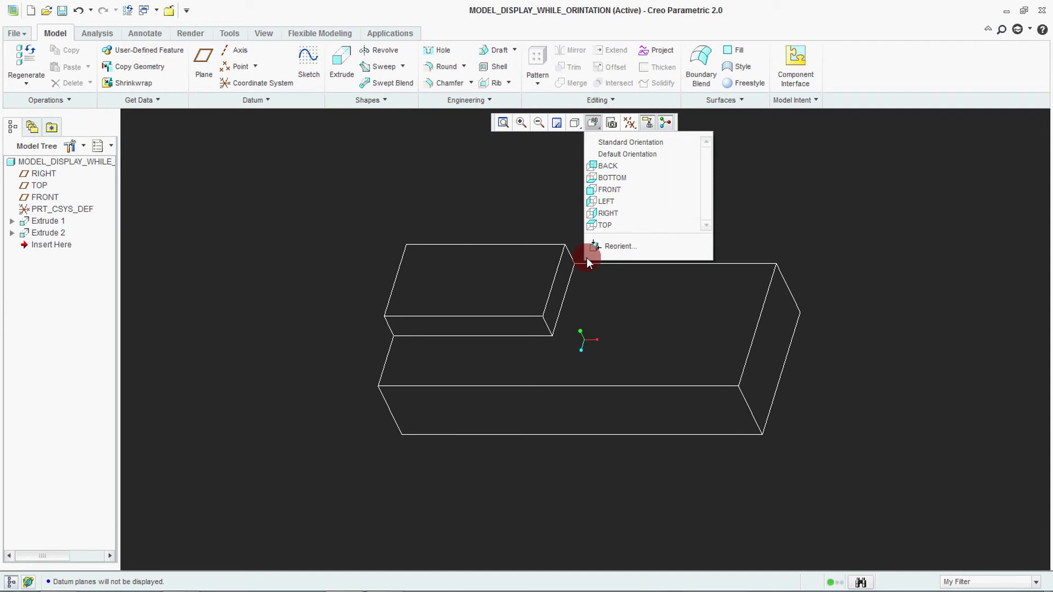
left_click(611, 190)
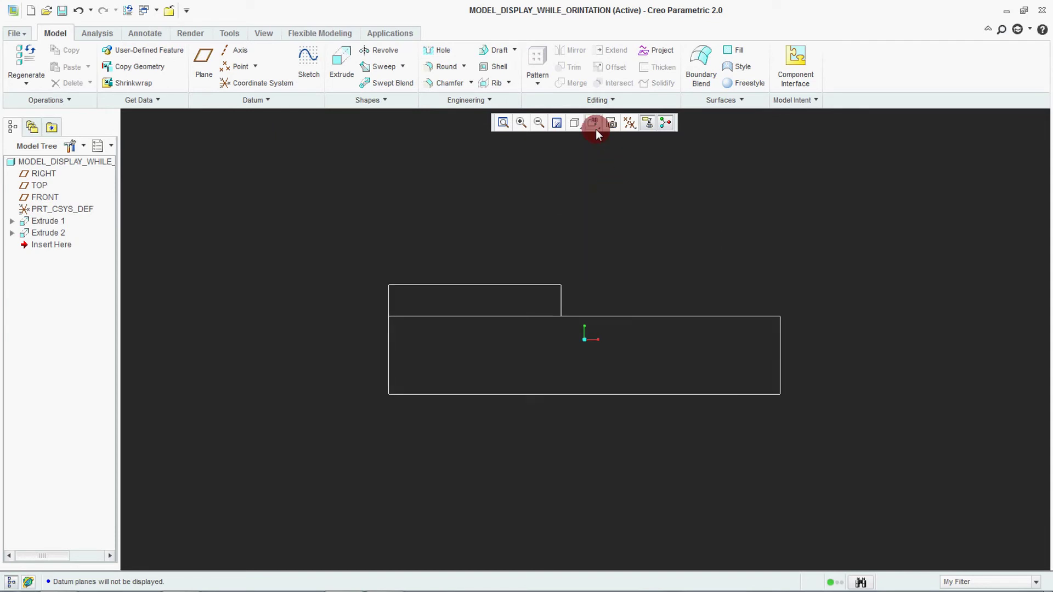
left_click(593, 123)
left_click(610, 212)
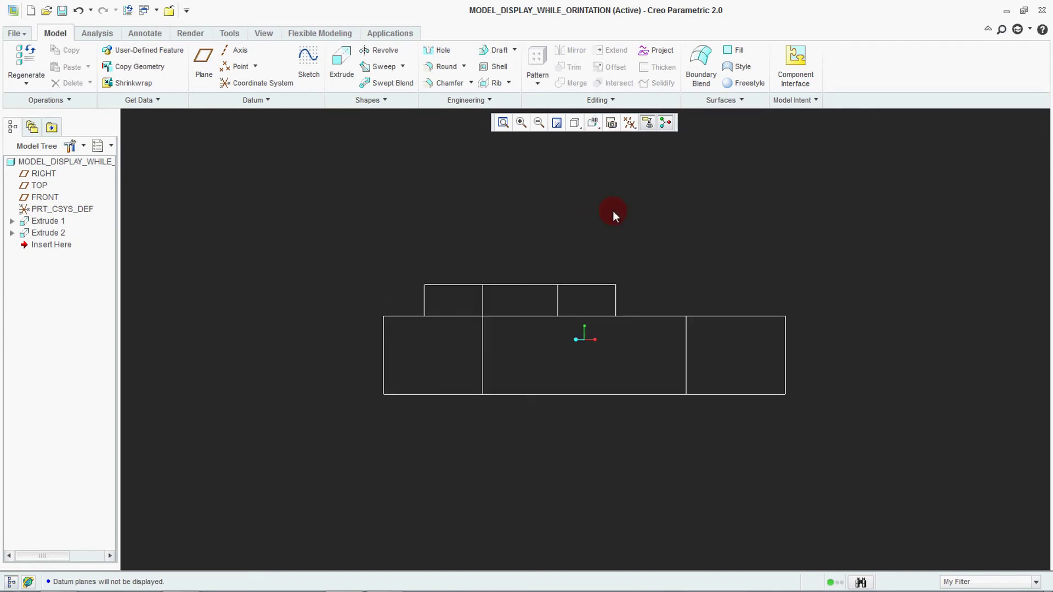
left_click(593, 122)
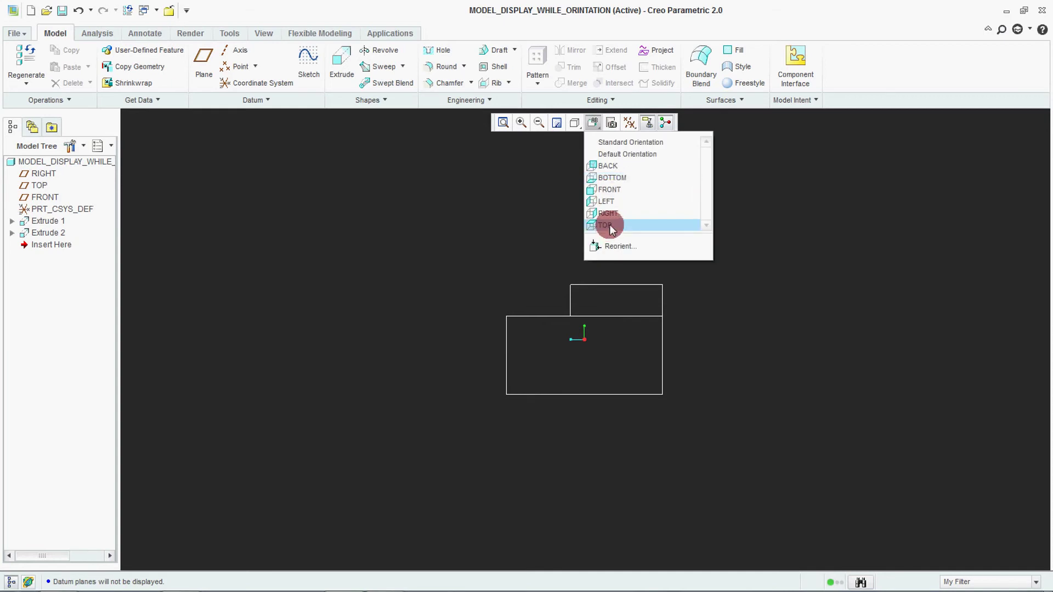
left_click(610, 224)
left_click(594, 123)
left_click(607, 174)
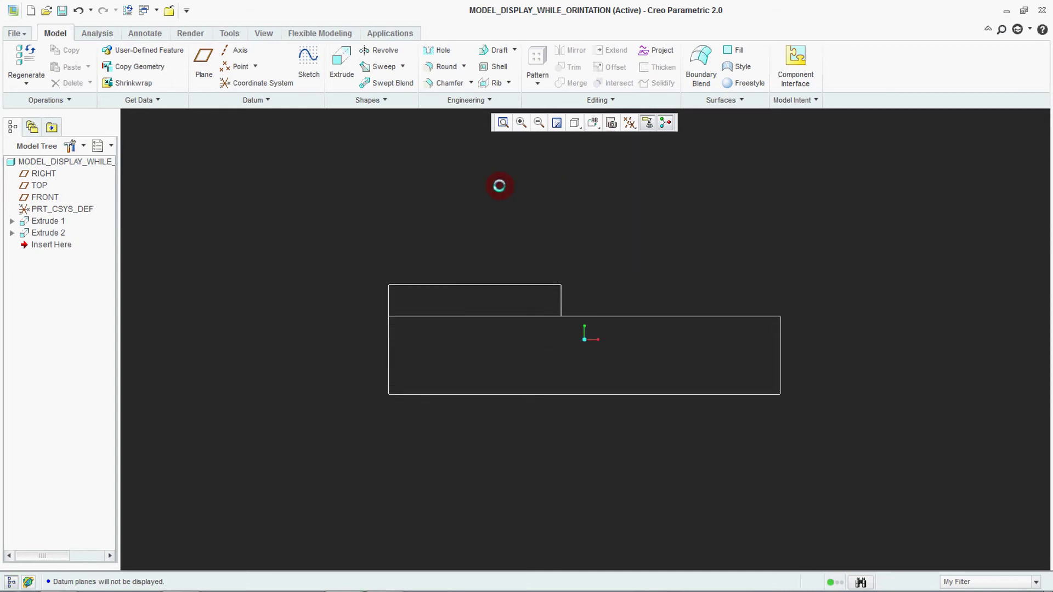